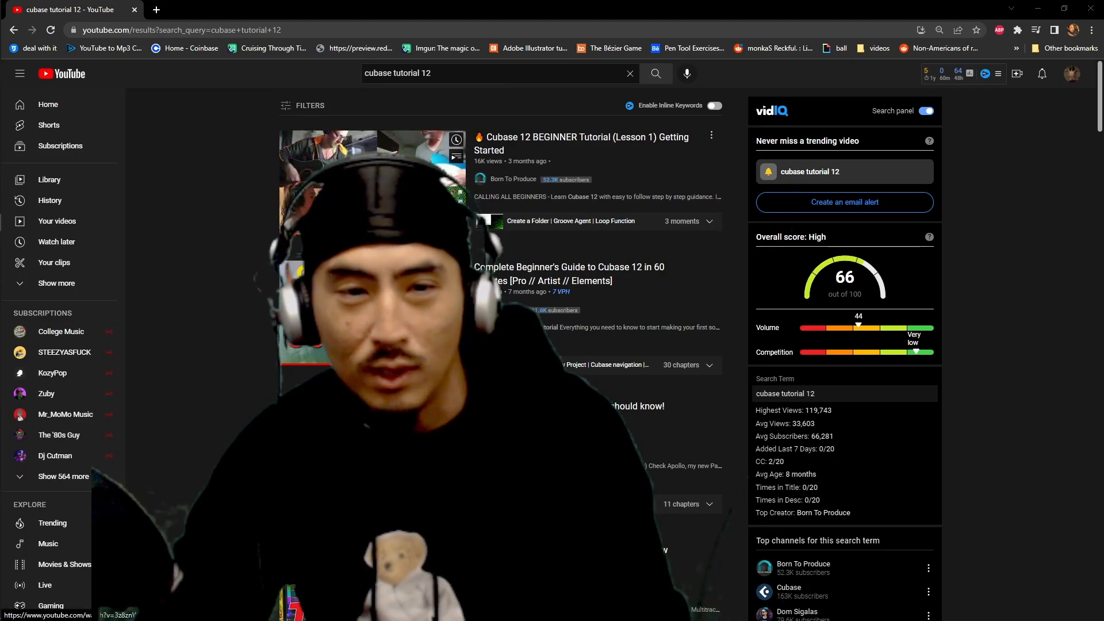
# Step: Close the filters window for the video capture device and switch to the Cubase project
pyautogui.scroll(-15, 270, 366)
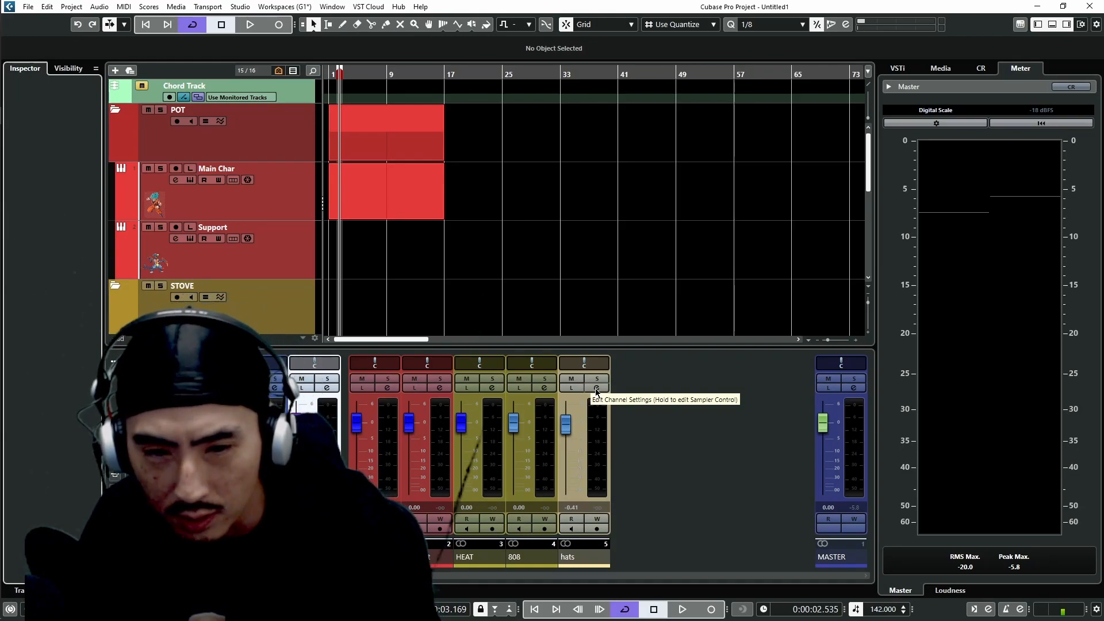
pyautogui.click(596, 393)
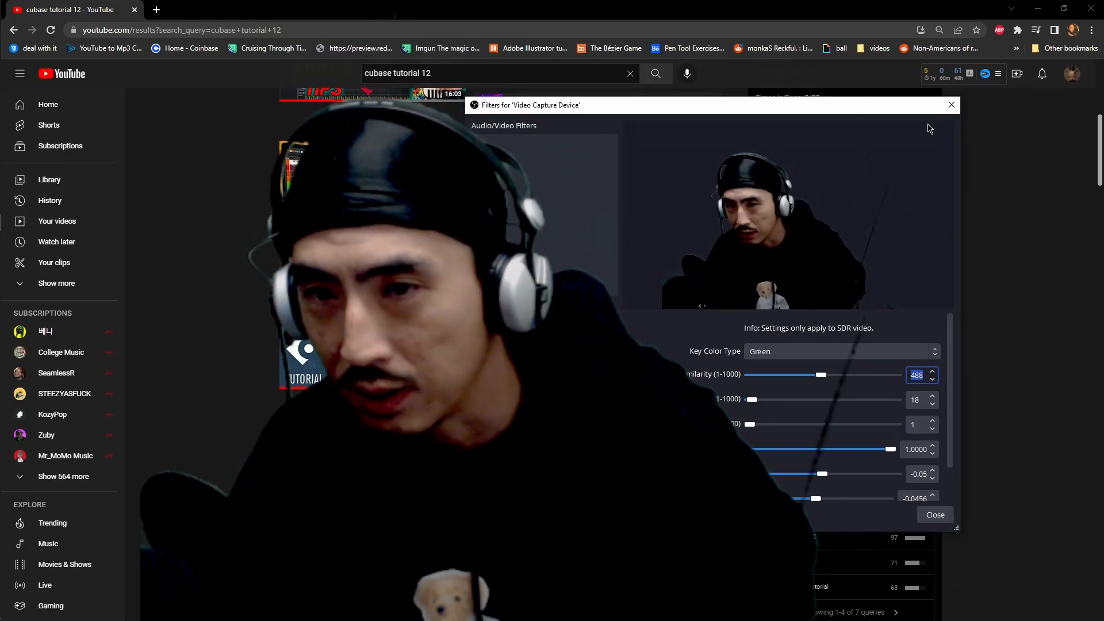
pyautogui.click(944, 107)
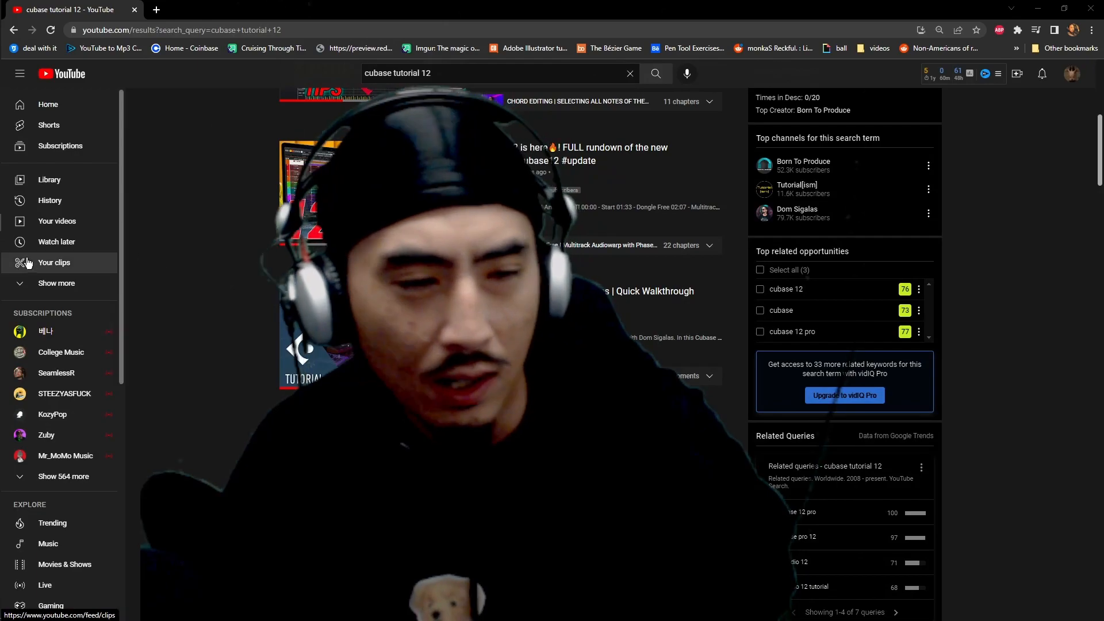
pyautogui.moveTo(1, 269)
pyautogui.click(20, 116)
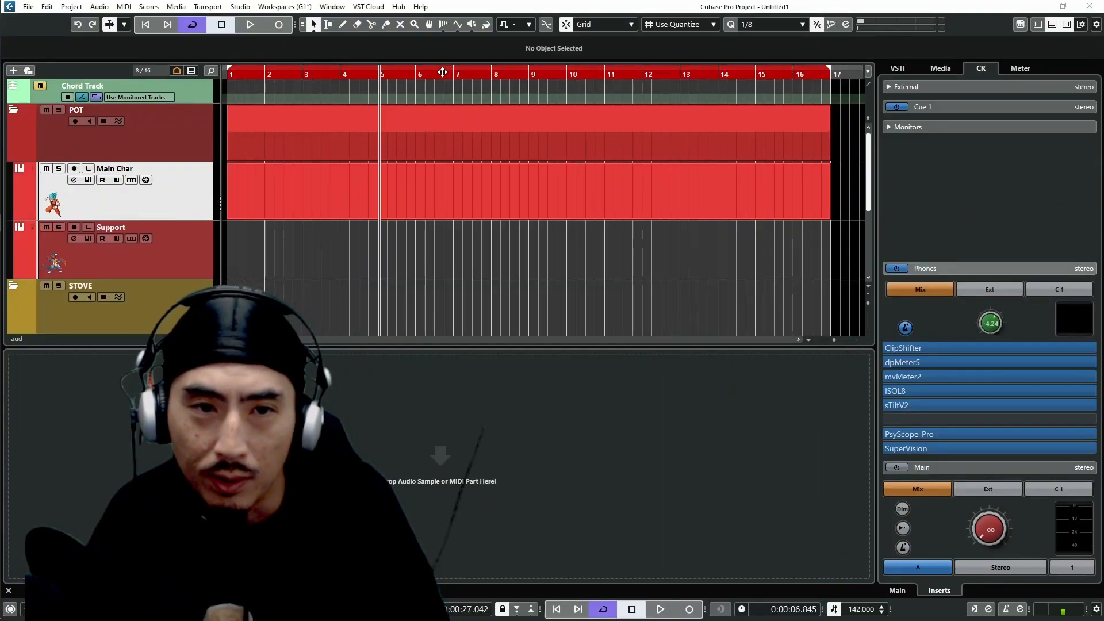
# Step: Play the project briefly, and set the cycle range on the ruler from about the middle of bar 5 to bar 8
pyautogui.moveTo(447, 72); pyautogui.dragTo(371, 74)
pyautogui.press('space')
pyautogui.press('space')
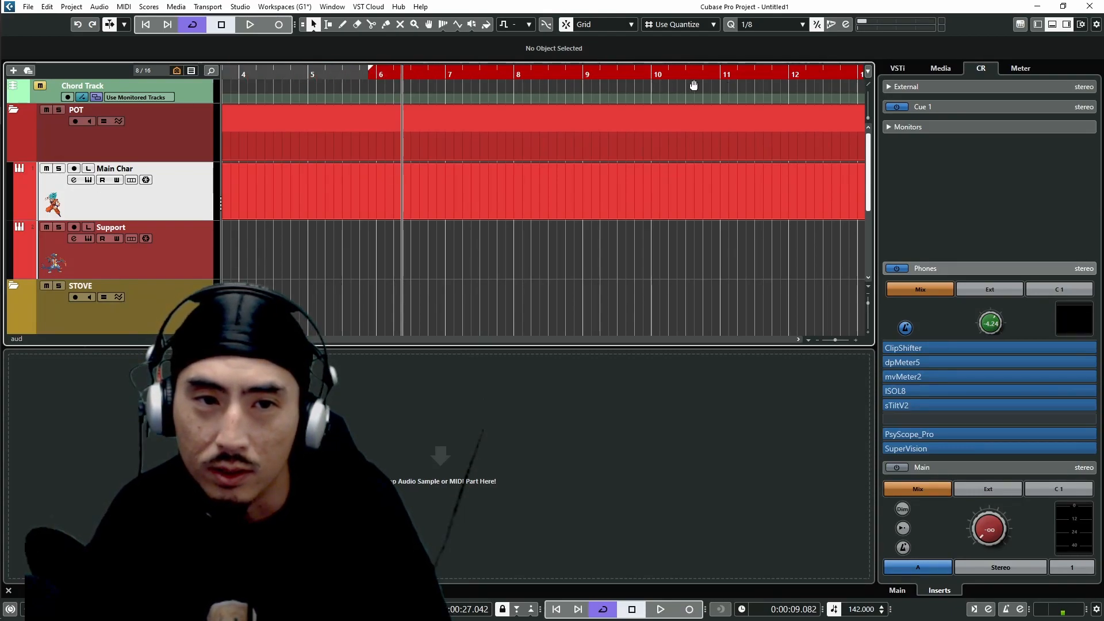
pyautogui.moveTo(445, 65); pyautogui.dragTo(514, 68)
pyautogui.keyDown('ctrl'); pyautogui.click(325, 72); pyautogui.keyUp('ctrl')
pyautogui.keyDown('ctrl'); pyautogui.click(309, 73); pyautogui.keyUp('ctrl')
pyautogui.moveTo(401, 74)
pyautogui.mouseDown()
pyautogui.moveTo(403, 91)
pyautogui.moveTo(386, 73)
pyautogui.mouseUp()
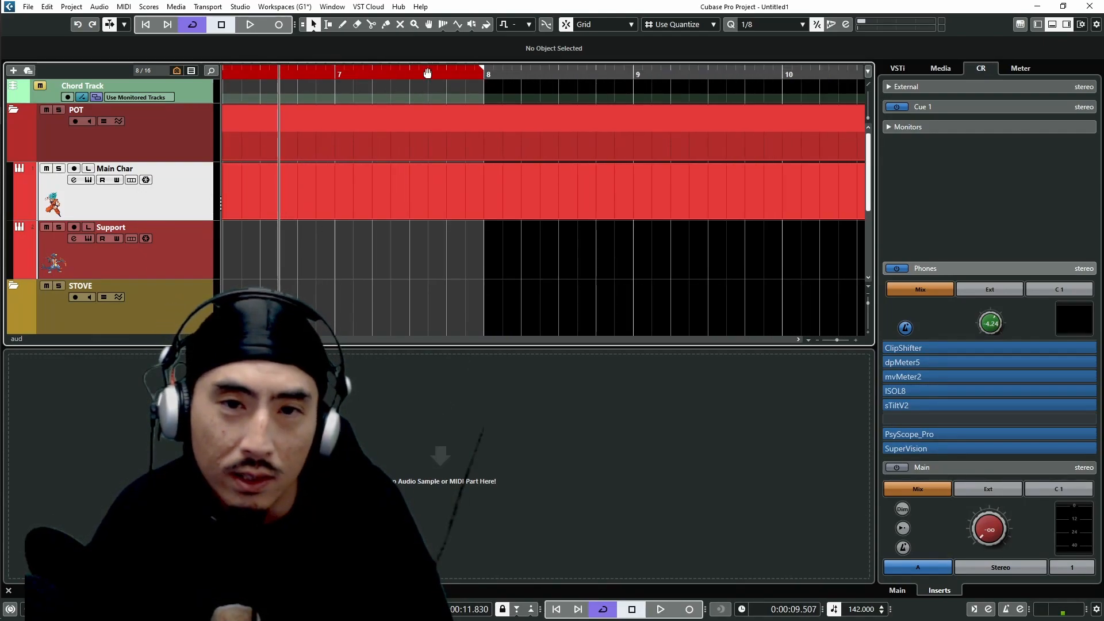
# Step: Show the project overview line, use it to move along the timeline, and zoom out to the full project
pyautogui.click(1082, 24)
pyautogui.click(916, 91)
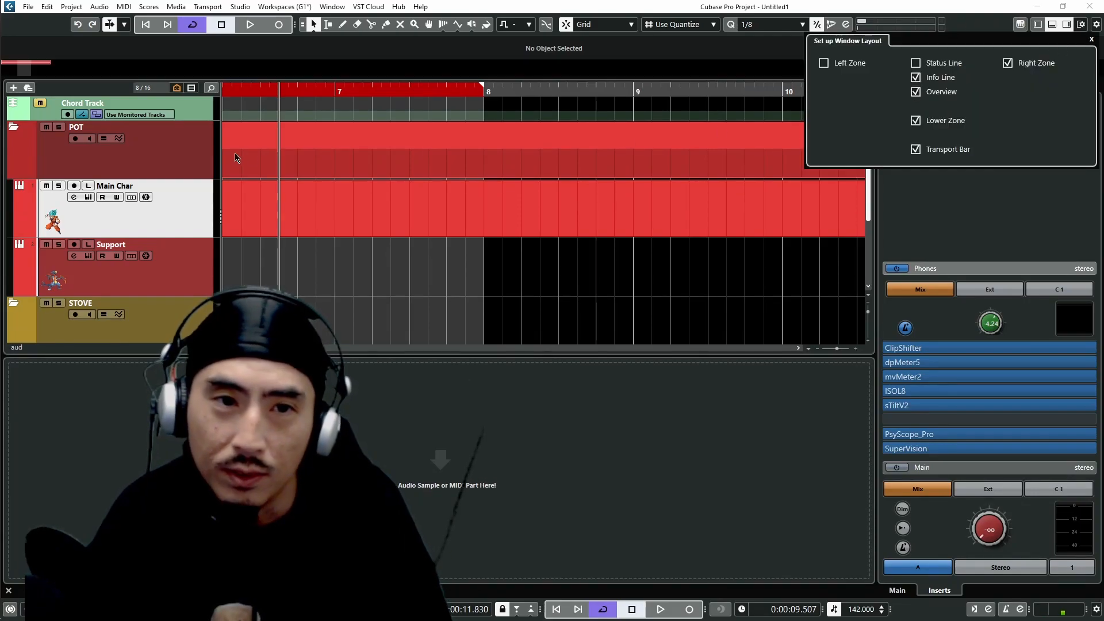
pyautogui.moveTo(38, 70)
pyautogui.mouseDown()
pyautogui.moveTo(256, 72)
pyautogui.moveTo(34, 77)
pyautogui.moveTo(157, 86)
pyautogui.moveTo(83, 74)
pyautogui.mouseUp()
pyautogui.moveTo(59, 66); pyautogui.dragTo(5, 62)
pyautogui.moveTo(99, 61); pyautogui.dragTo(206, 84)
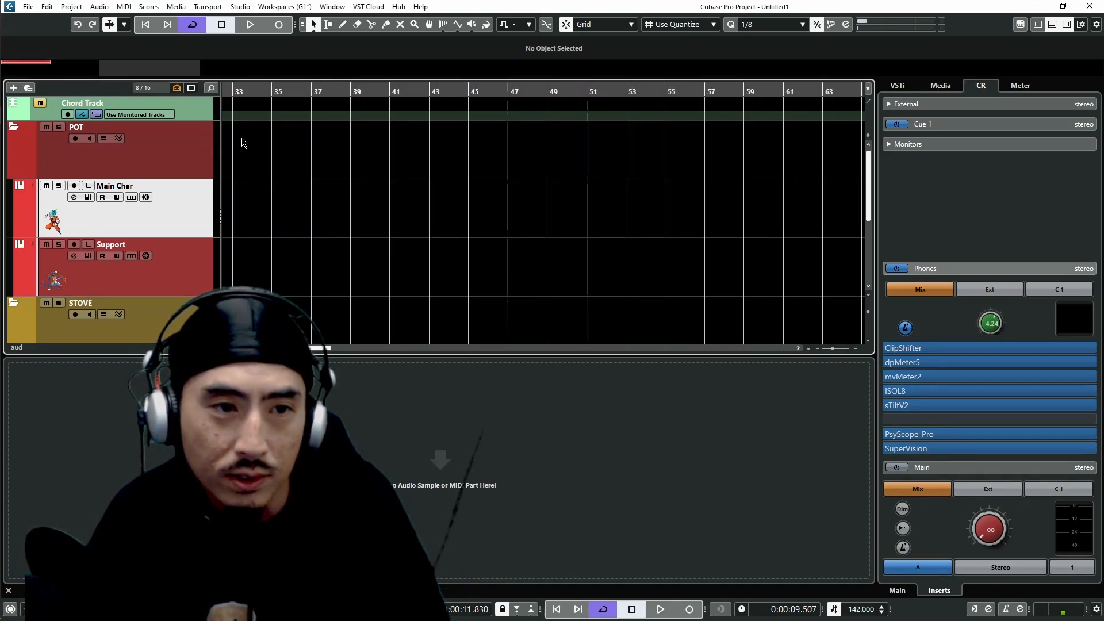
pyautogui.hotkey('shift', 'f')
# Step: Open the Main Char MIDI part in the Key Editor and restore the editor to a smaller floating window
pyautogui.click(268, 202)
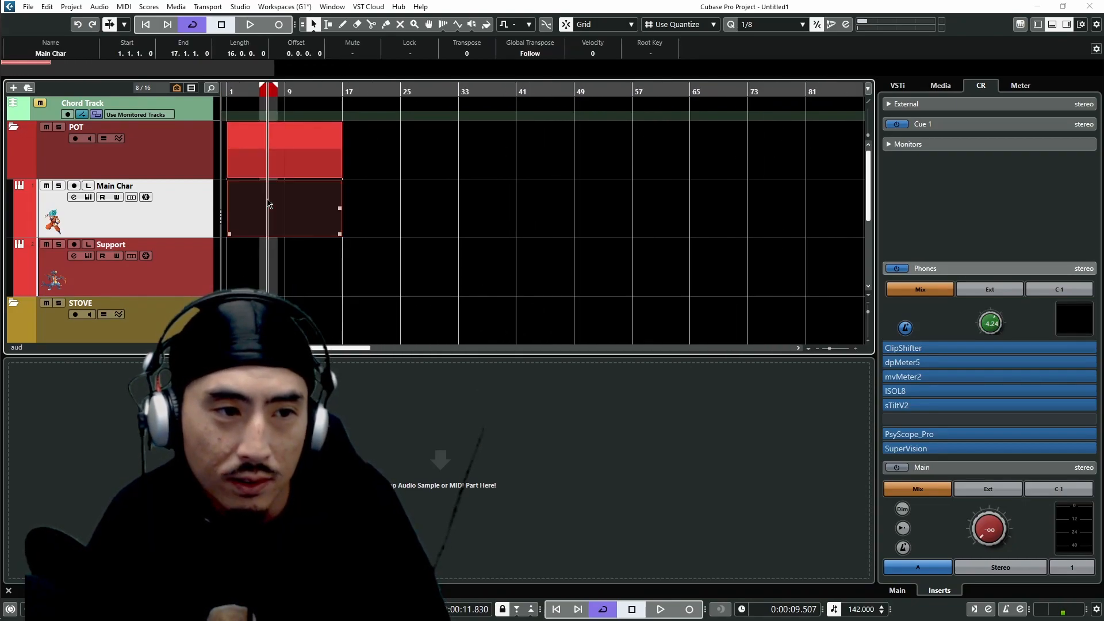
pyautogui.doubleClick(268, 203)
pyautogui.doubleClick(489, 10)
pyautogui.moveTo(484, 263); pyautogui.dragTo(487, 316)
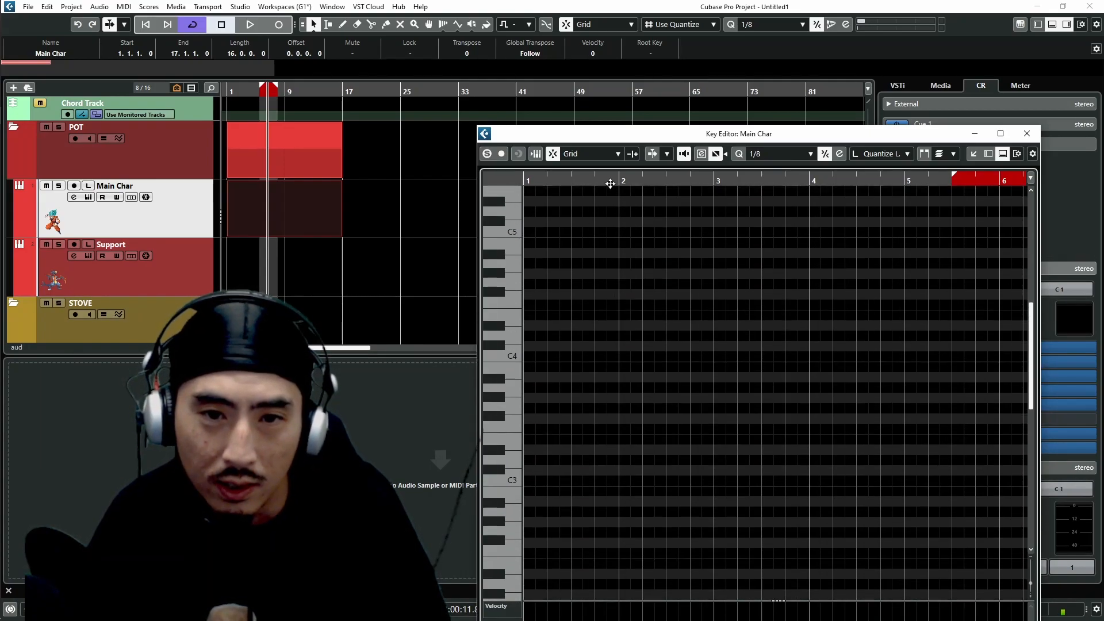
# Step: Set a cycle range of about three quarters of a bar within bar 2 and place the cursor near that bar's middle
pyautogui.moveTo(631, 173); pyautogui.dragTo(702, 173)
pyautogui.moveTo(486, 262); pyautogui.dragTo(487, 267)
pyautogui.moveTo(655, 180); pyautogui.dragTo(672, 180)
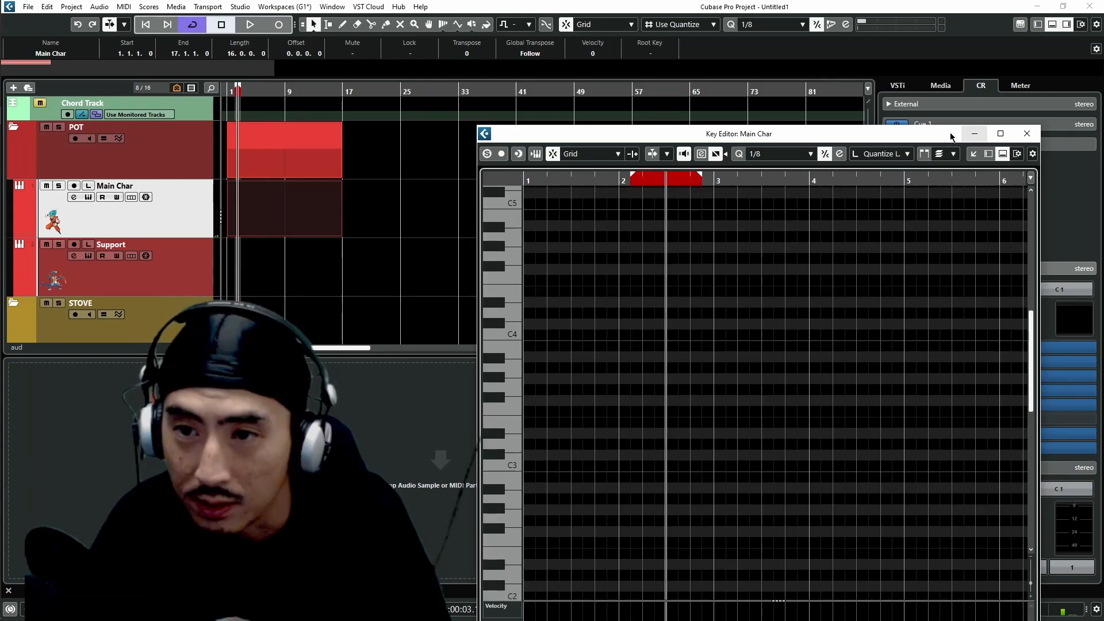
# Step: Maximize the Key Editor, show its status line, info line and Inspector, and close the editor
pyautogui.doubleClick(900, 136)
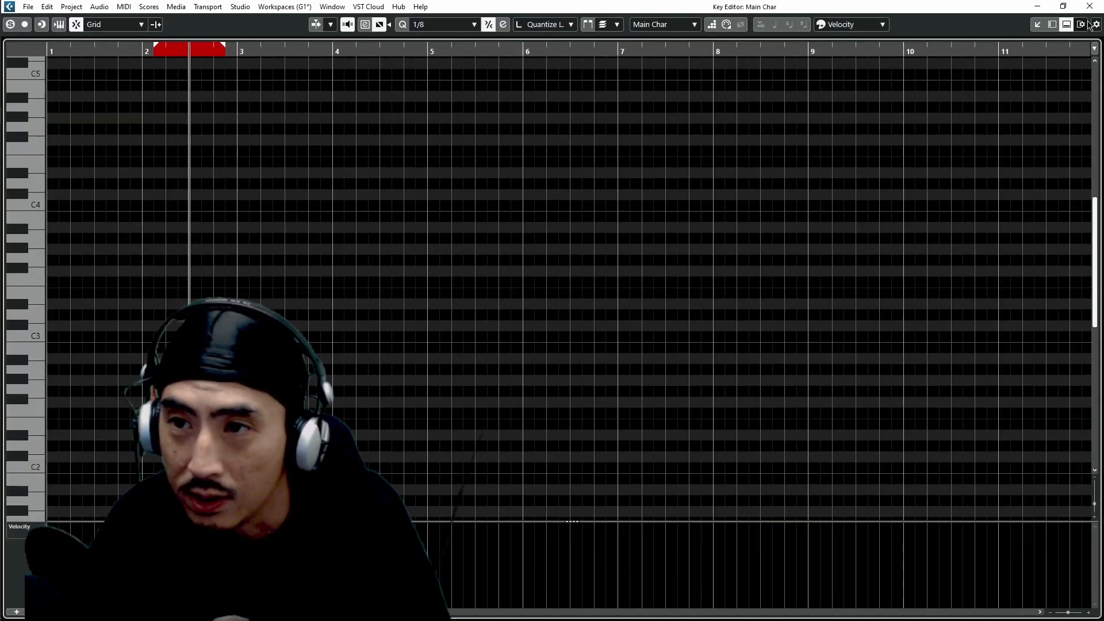
pyautogui.click(1090, 24)
pyautogui.click(873, 82)
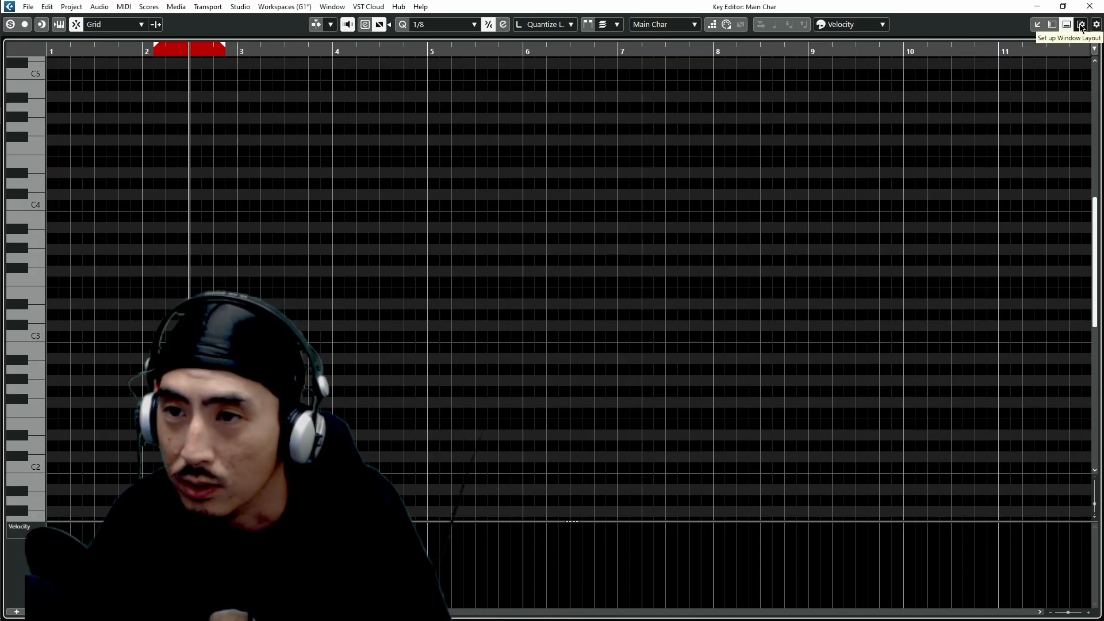
pyautogui.click(1081, 24)
pyautogui.click(1008, 62)
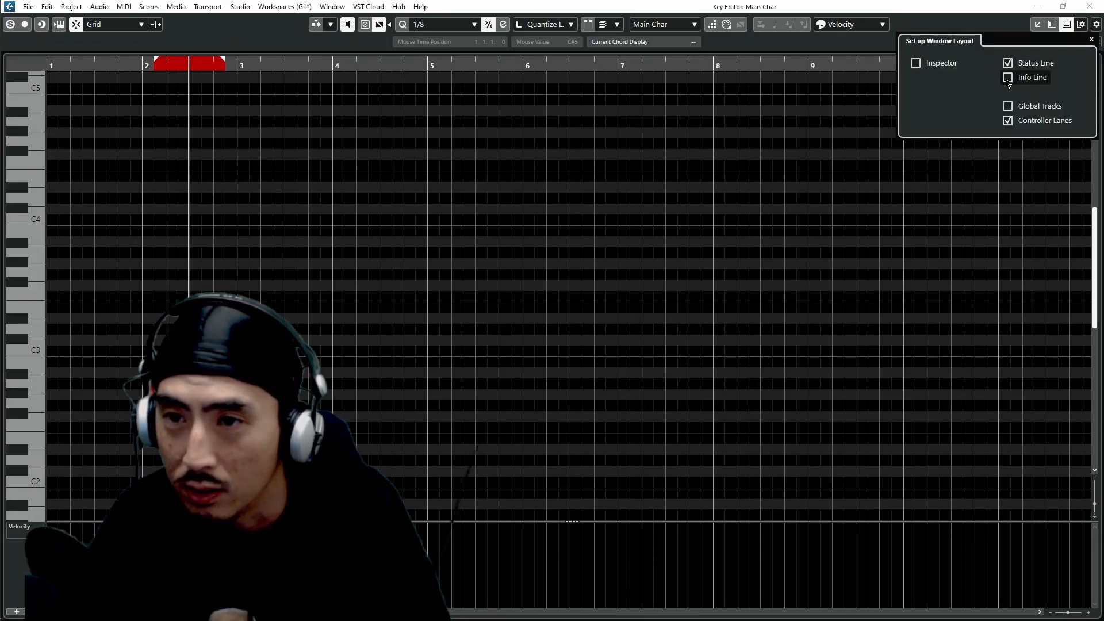
pyautogui.click(1008, 78)
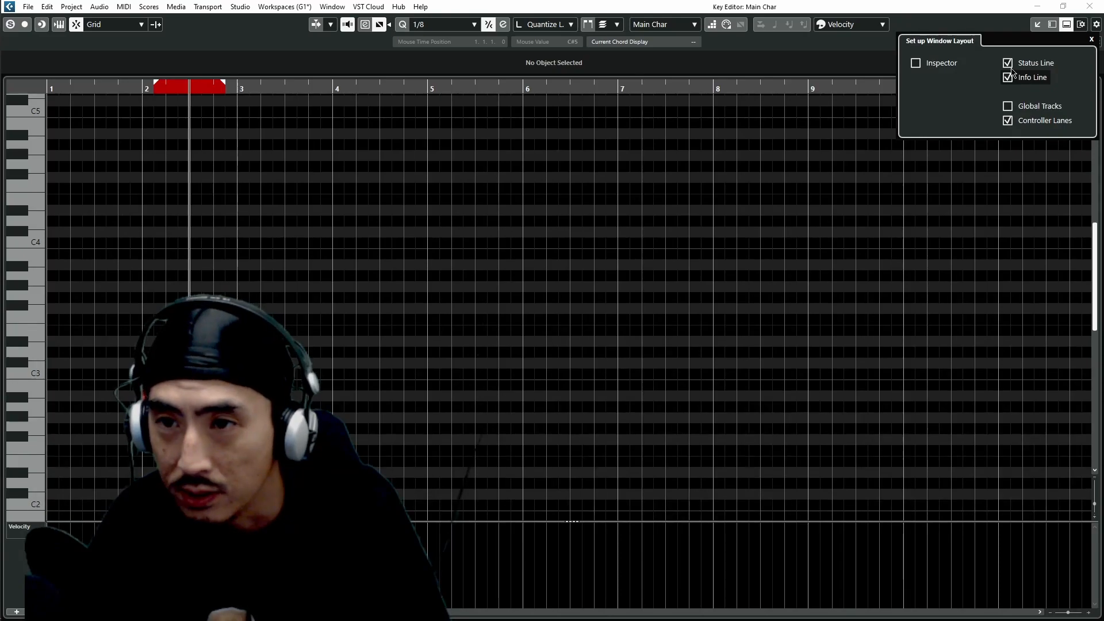
pyautogui.click(916, 63)
pyautogui.click(1091, 6)
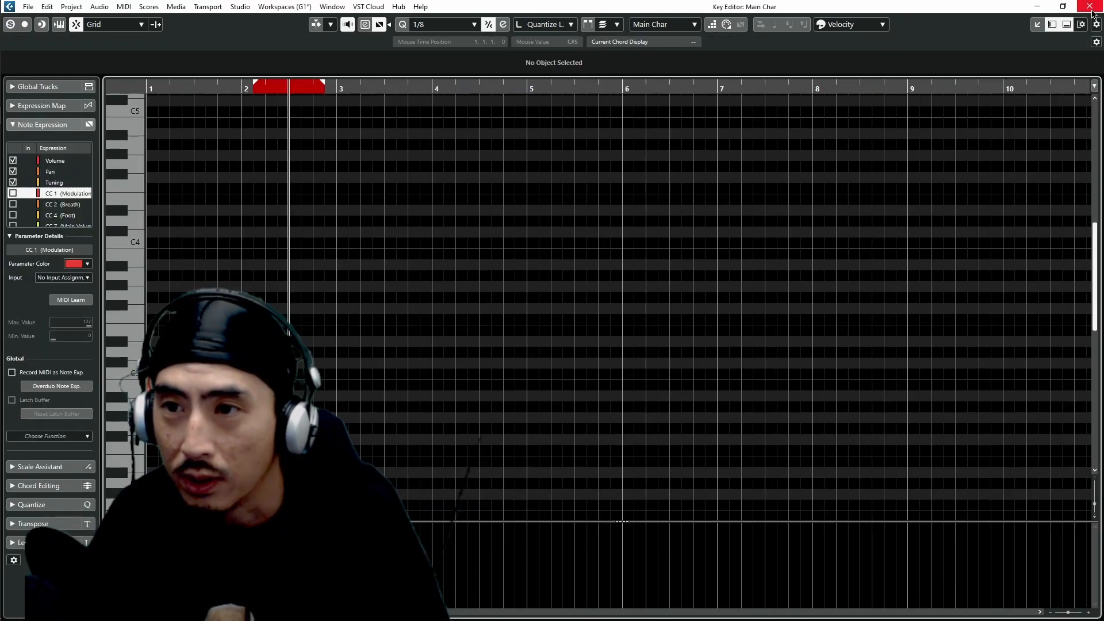
pyautogui.click(1092, 7)
# Step: Open the setup of the project window toolbar and apply the kj12 preset
pyautogui.click(1097, 24)
pyautogui.click(942, 53)
pyautogui.click(1097, 25)
pyautogui.click(1013, 419)
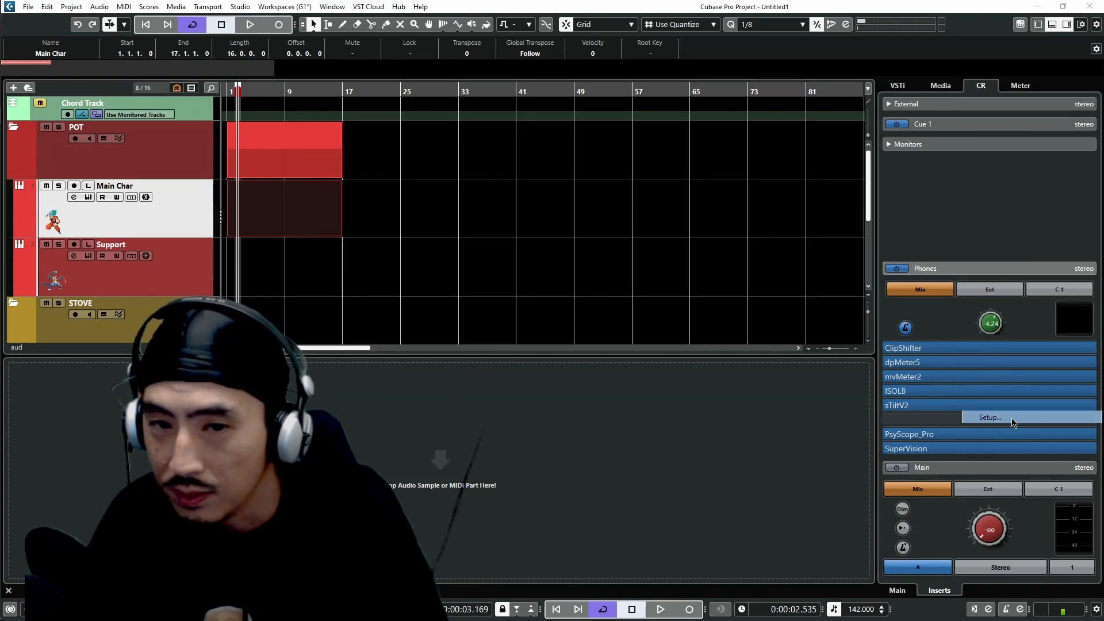
pyautogui.click(355, 395)
pyautogui.click(351, 434)
pyautogui.click(352, 395)
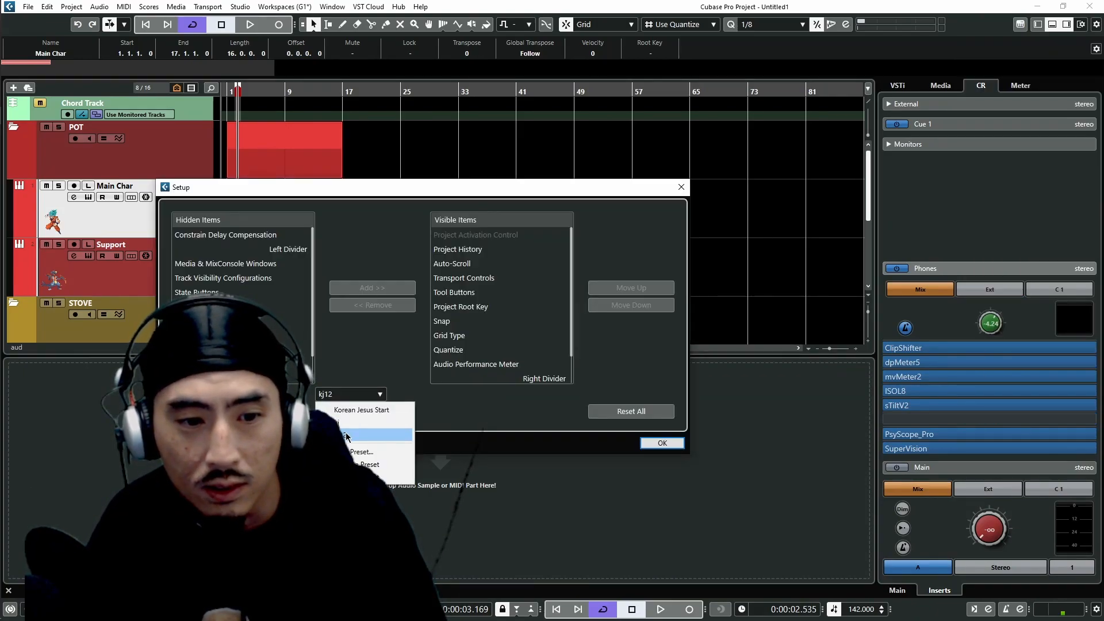
pyautogui.click(346, 437)
pyautogui.click(662, 444)
# Step: Set the project window layout to show the left zone and hide the overview and lower zone
pyautogui.click(1081, 24)
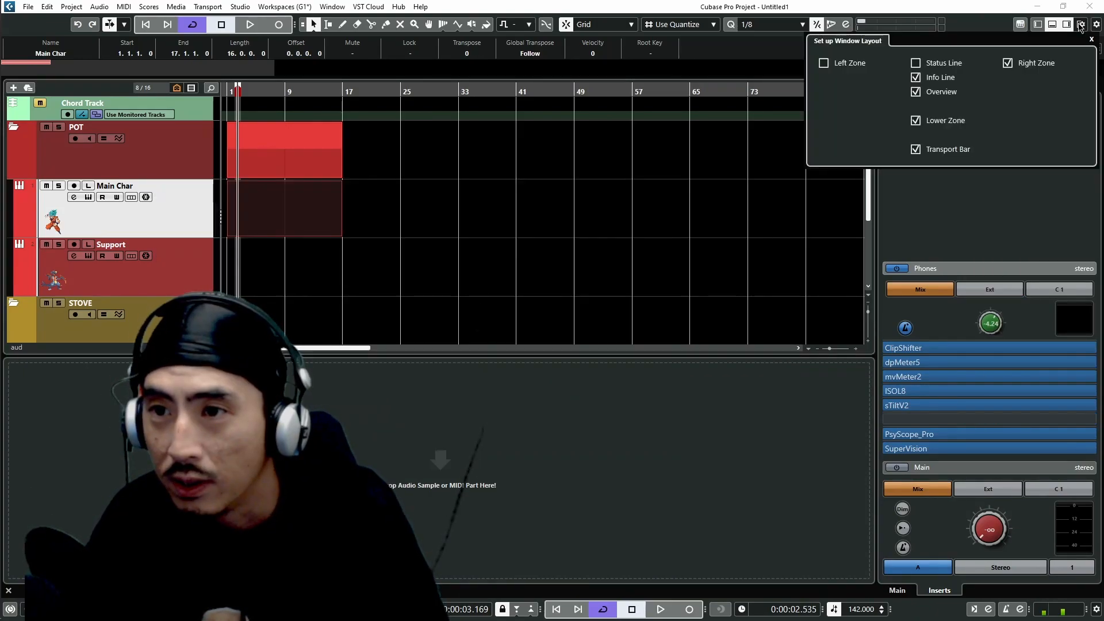
pyautogui.click(1008, 62)
pyautogui.click(1007, 63)
pyautogui.click(916, 63)
pyautogui.click(915, 77)
pyautogui.click(916, 91)
pyautogui.click(915, 77)
pyautogui.click(916, 62)
pyautogui.click(823, 63)
pyautogui.click(916, 120)
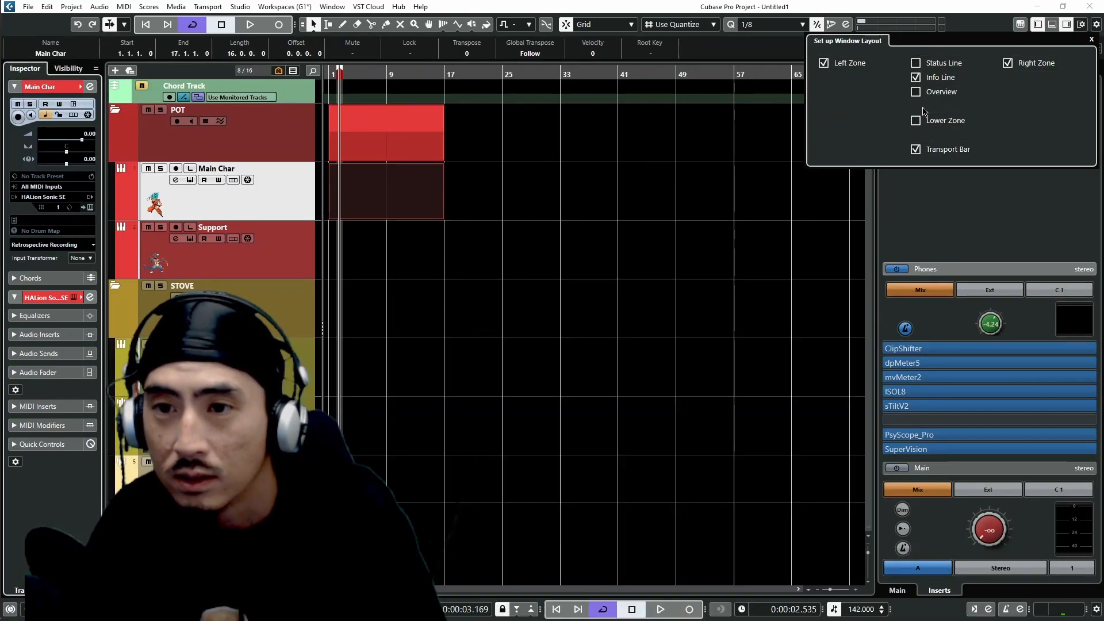
# Step: Toggle the overview, info line and status line in the project window layout to compare their display
pyautogui.click(919, 92)
pyautogui.click(919, 78)
pyautogui.click(919, 64)
pyautogui.click(919, 64)
pyautogui.click(920, 92)
pyautogui.click(923, 79)
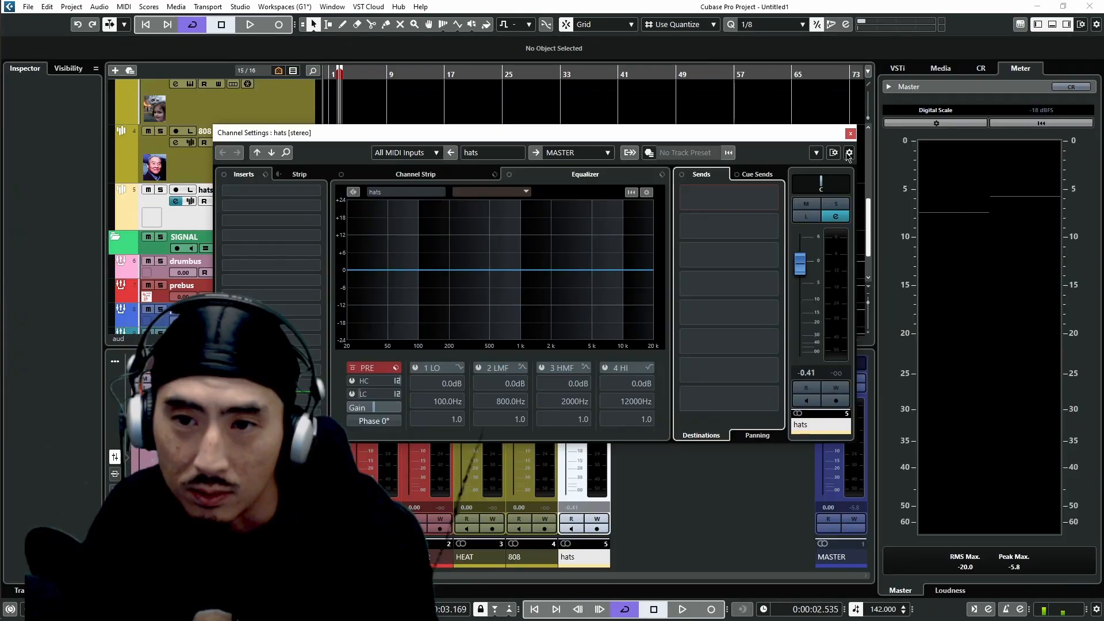
# Step: Check the window layout options of the hats Channel Settings and switch the left zone to the Inspector
pyautogui.click(833, 153)
pyautogui.click(834, 152)
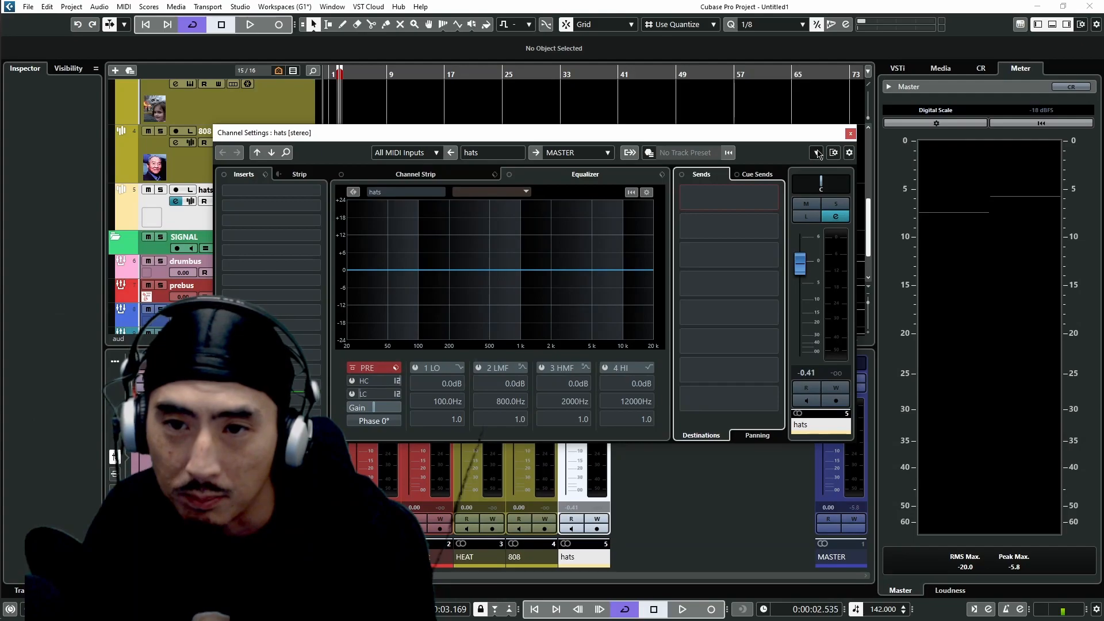
pyautogui.click(834, 153)
pyautogui.click(845, 191)
pyautogui.click(846, 190)
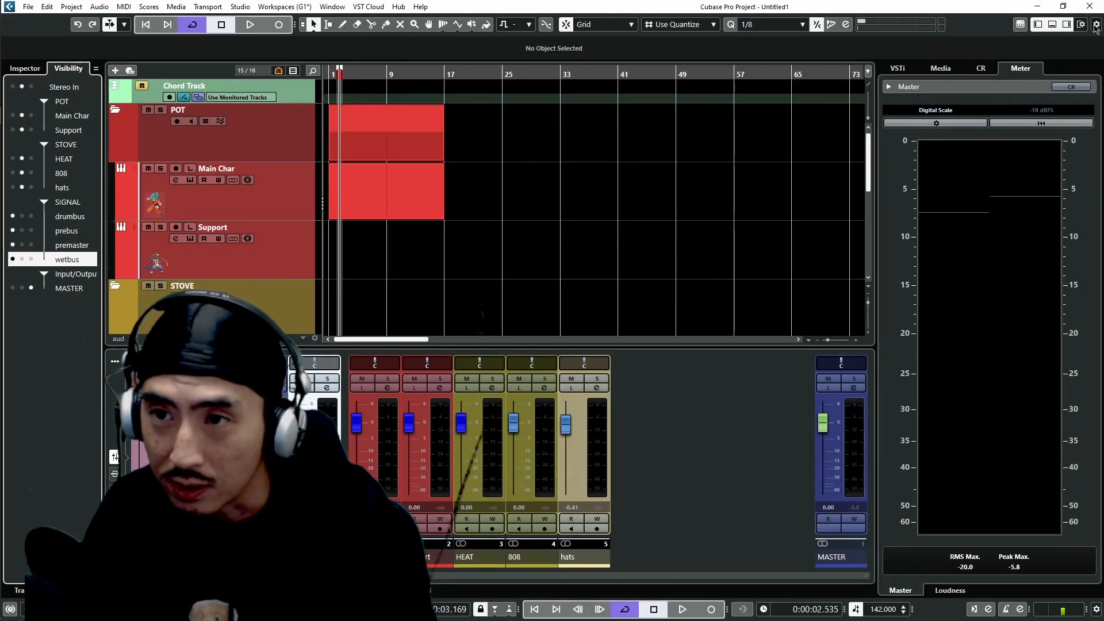
pyautogui.click(24, 69)
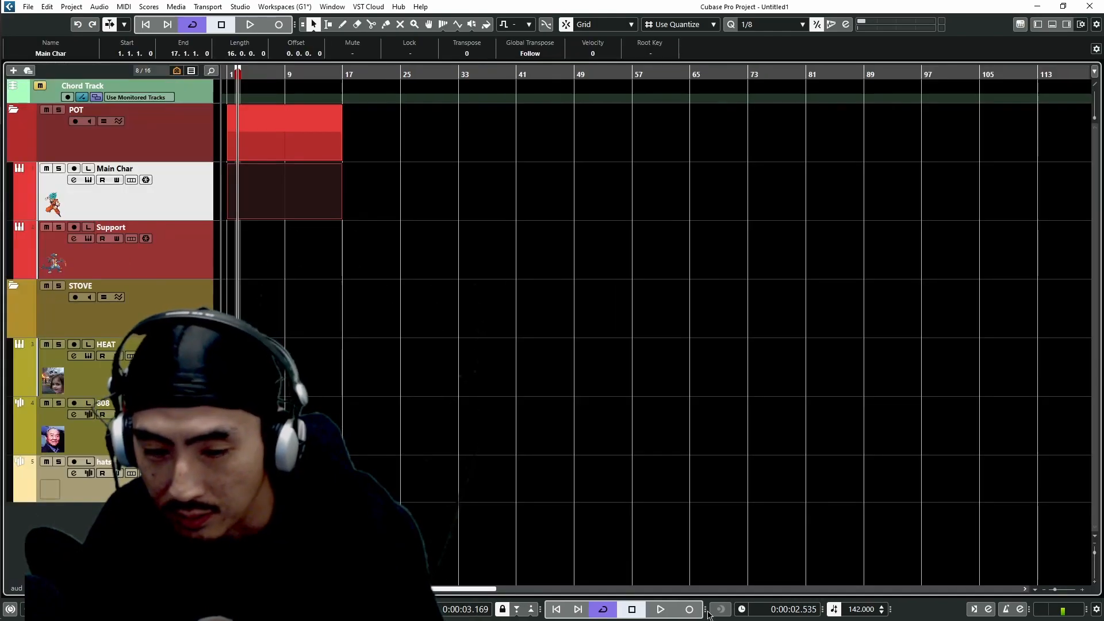
# Step: Expand the transport controls to include the rewind and forward buttons, and show the left and right zones
pyautogui.moveTo(721, 609); pyautogui.dragTo(745, 610)
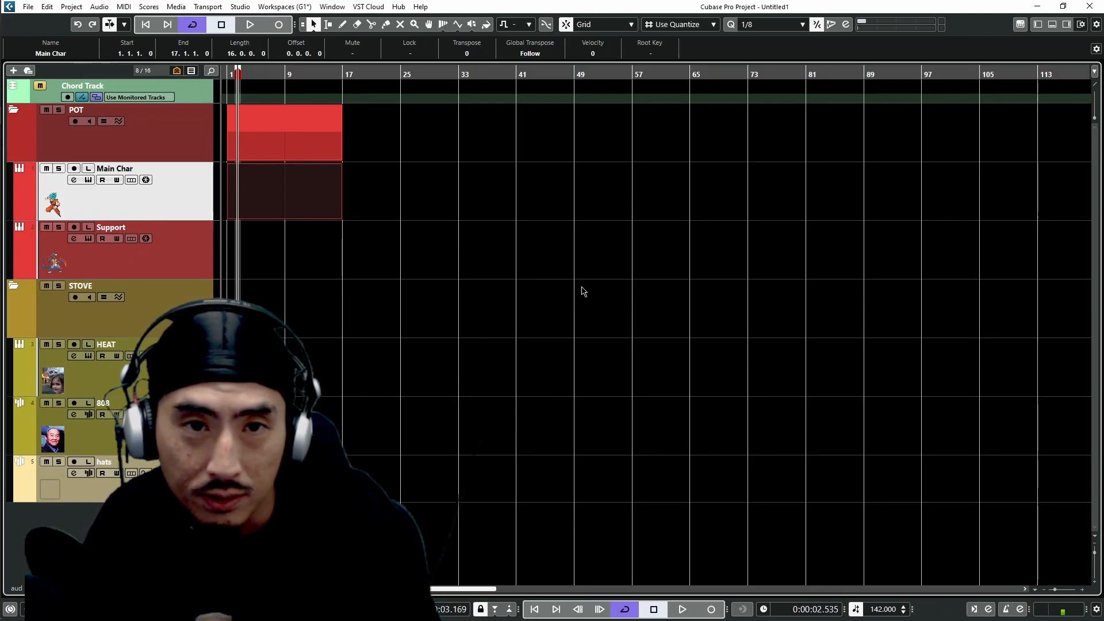
pyautogui.hotkey('ctrl', 'alt', 'r')
pyautogui.hotkey('ctrl', 'alt', 'l')
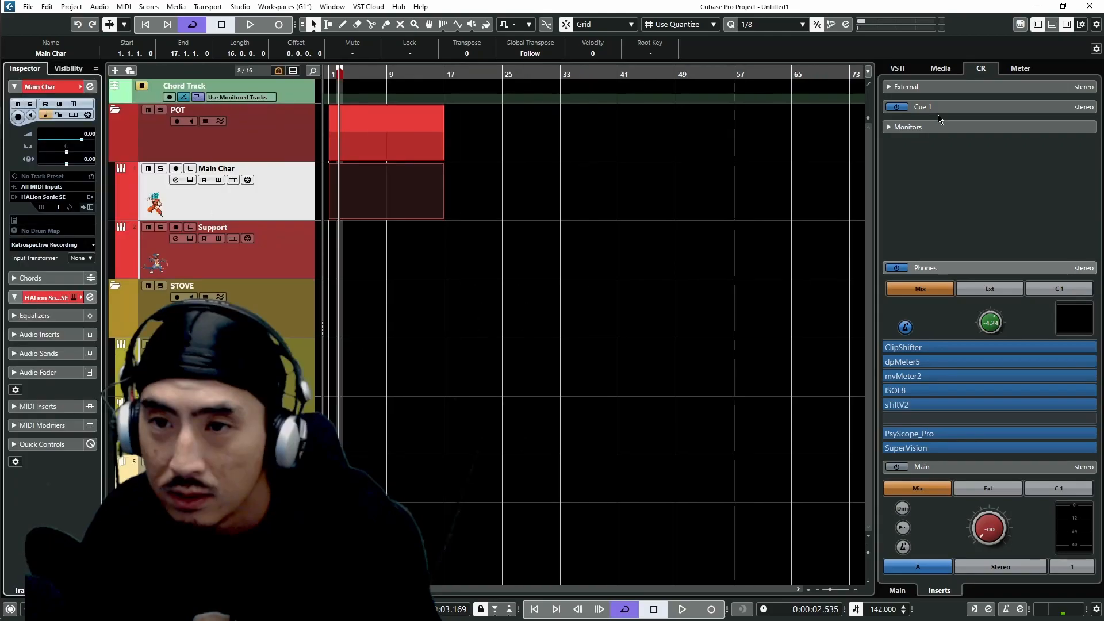
# Step: Look through the VSTi, Media, Control Room and Meter views of the right zone
pyautogui.click(896, 69)
pyautogui.click(938, 71)
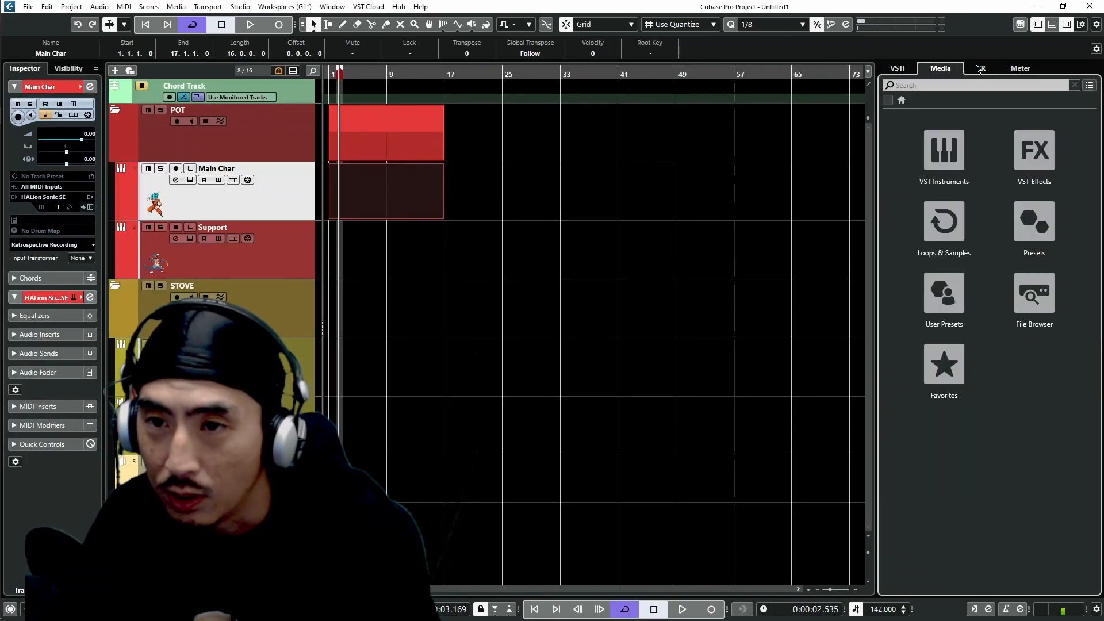
pyautogui.click(978, 69)
pyautogui.click(1020, 70)
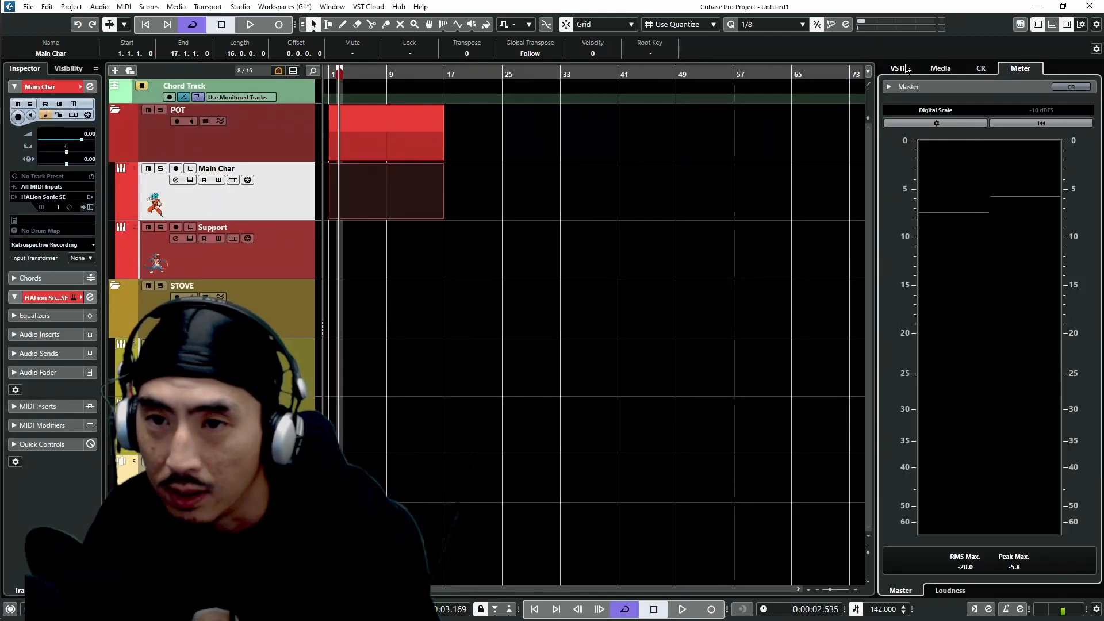
pyautogui.click(981, 69)
pyautogui.click(1002, 74)
# Step: Examine the VST instrument rack, the Media categories, the Control Room inserts, and the Master and Loudness meters
pyautogui.click(907, 70)
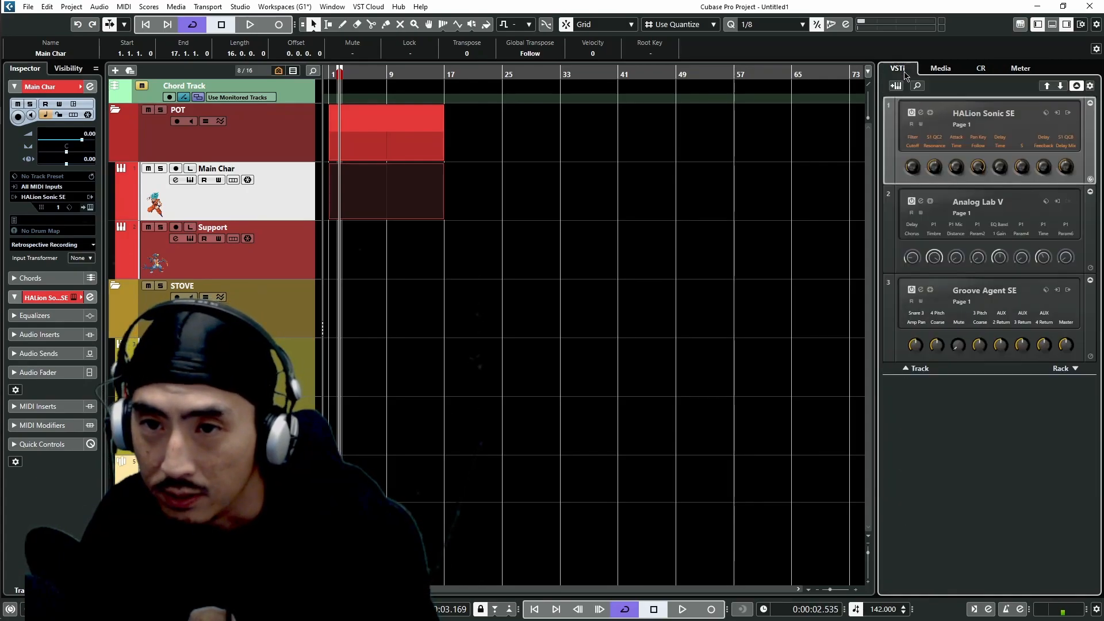
pyautogui.click(928, 73)
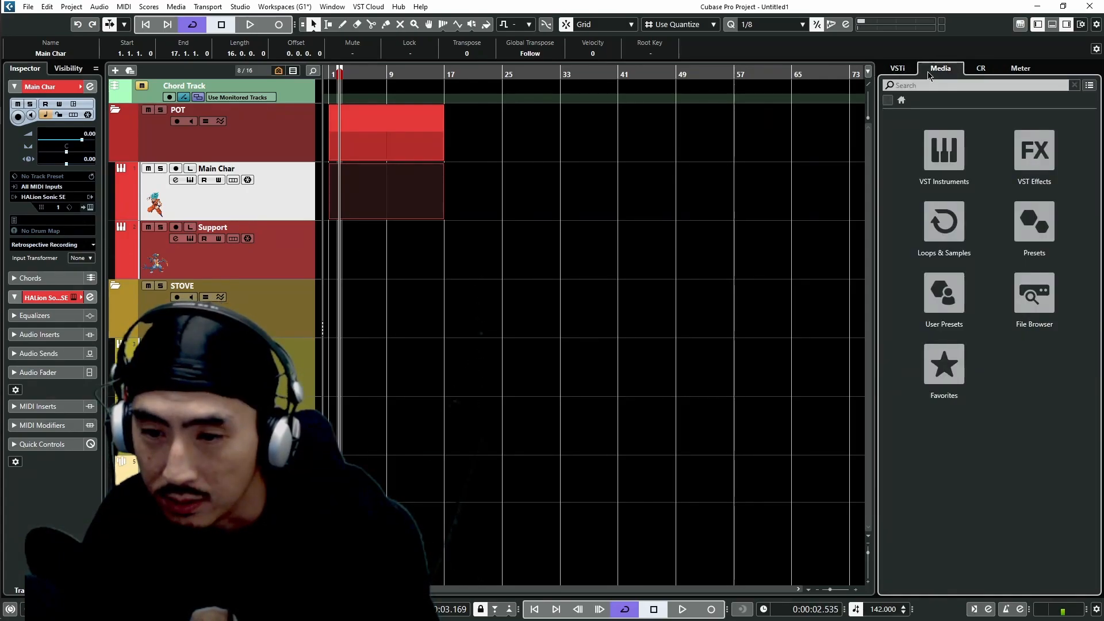
pyautogui.click(979, 69)
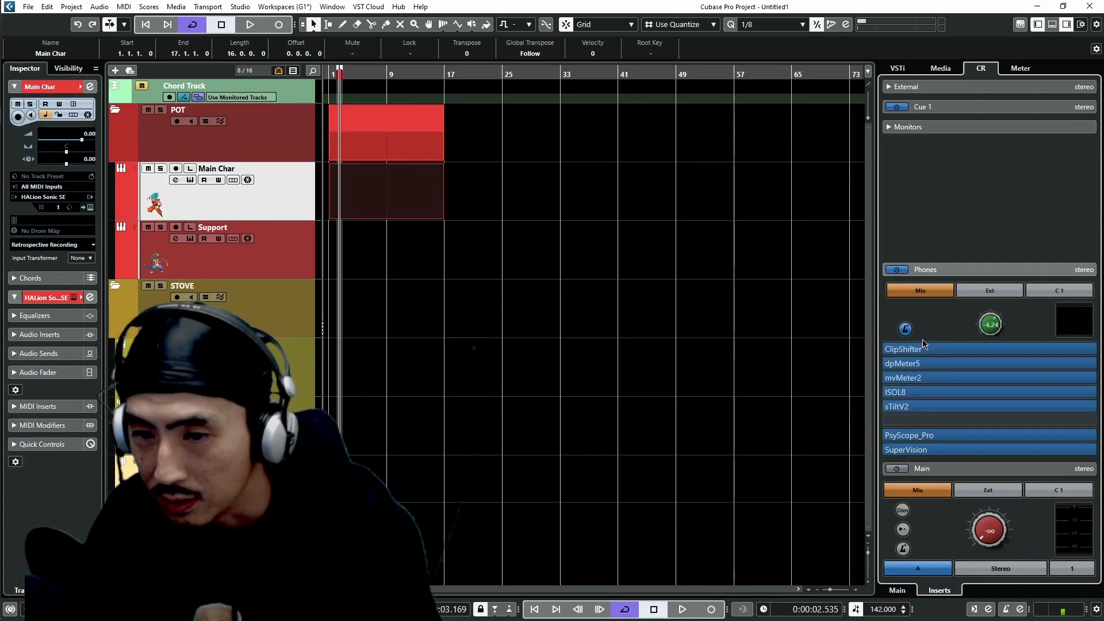
pyautogui.click(1020, 69)
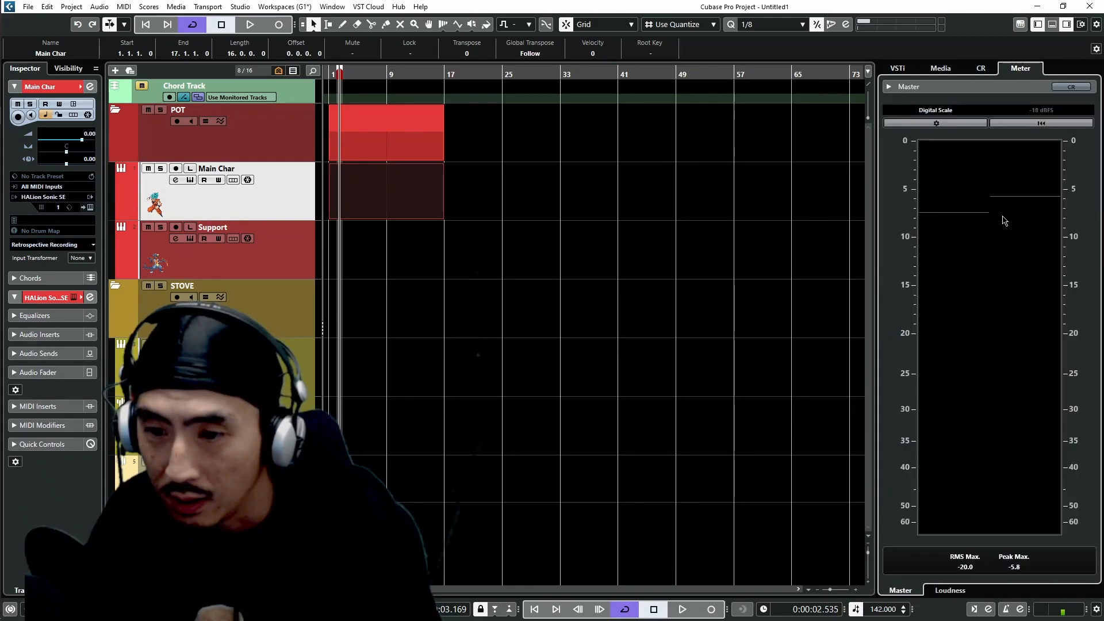
pyautogui.click(951, 591)
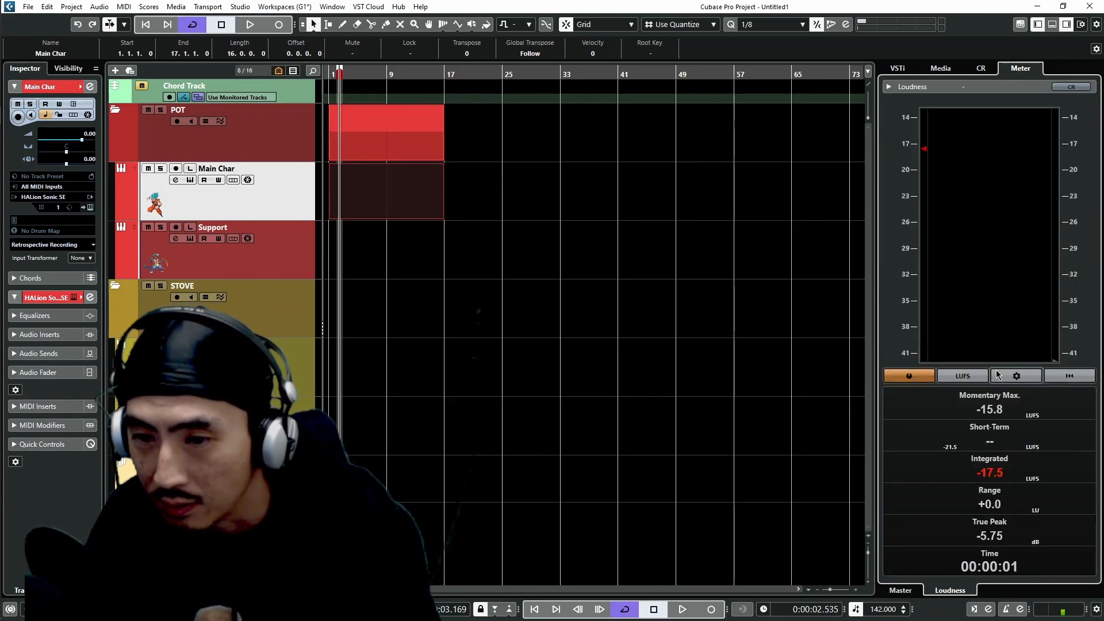
pyautogui.click(901, 591)
# Step: Deselect the Main Char part, open the lower zone, and look through its views, including the Chord Pads
pyautogui.click(494, 524)
pyautogui.hotkey('alt', 'F3')
pyautogui.click(197, 591)
pyautogui.click(319, 591)
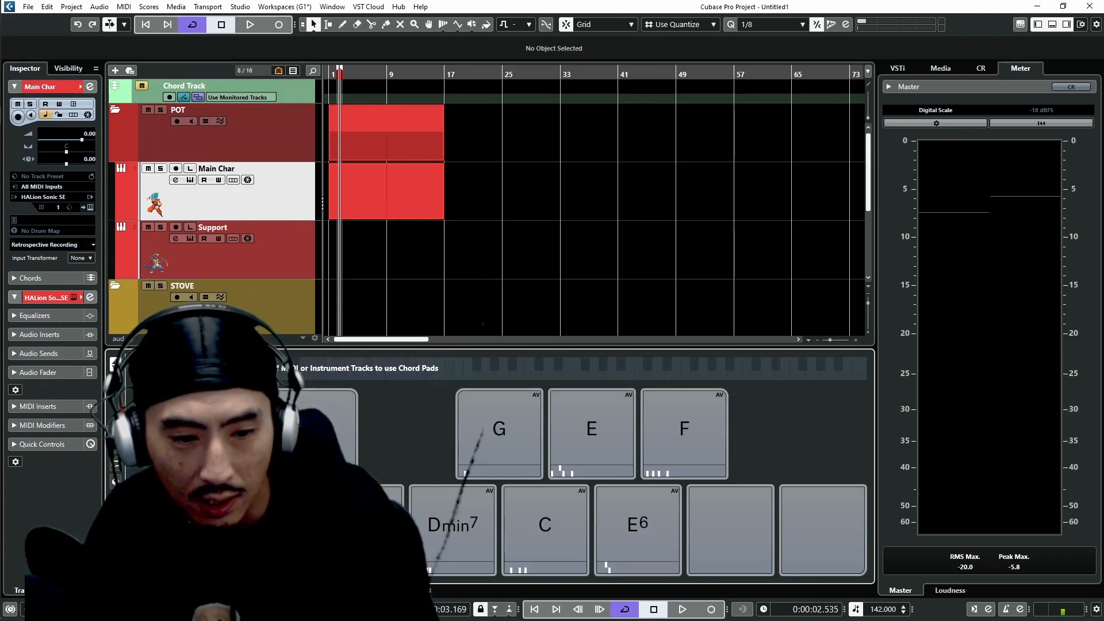
pyautogui.click(409, 590)
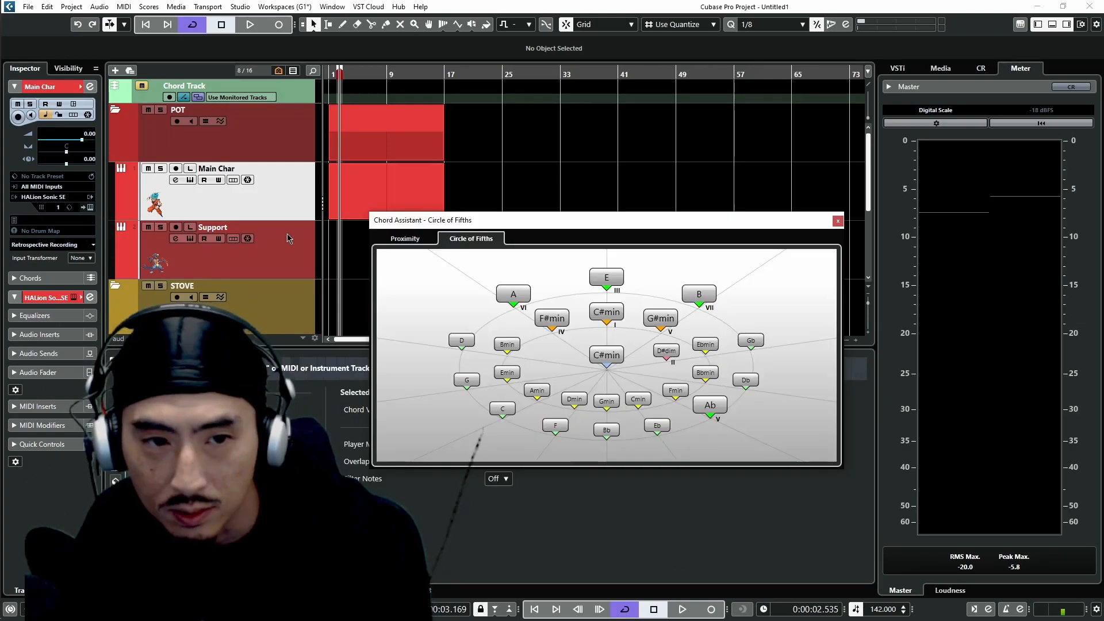
# Step: Look at the Proximity view of the Chord Assistant and close the assistant
pyautogui.click(412, 239)
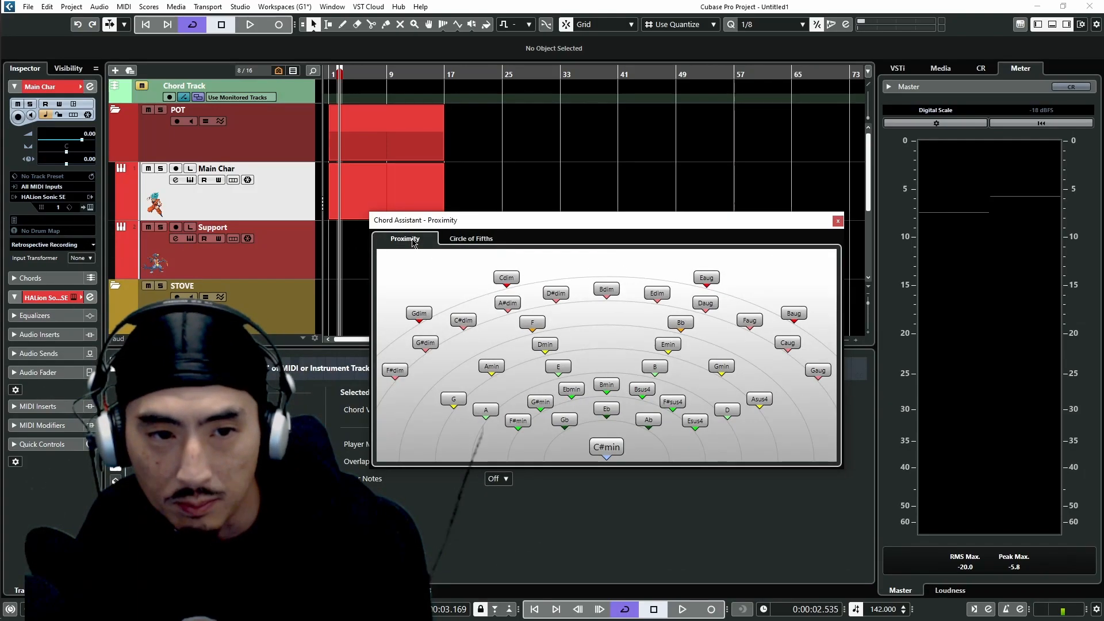
pyautogui.click(838, 221)
# Step: Show the Visibility list, bring up the mixer, and try assigning the wetbus channel to the mixer's right zone
pyautogui.click(69, 68)
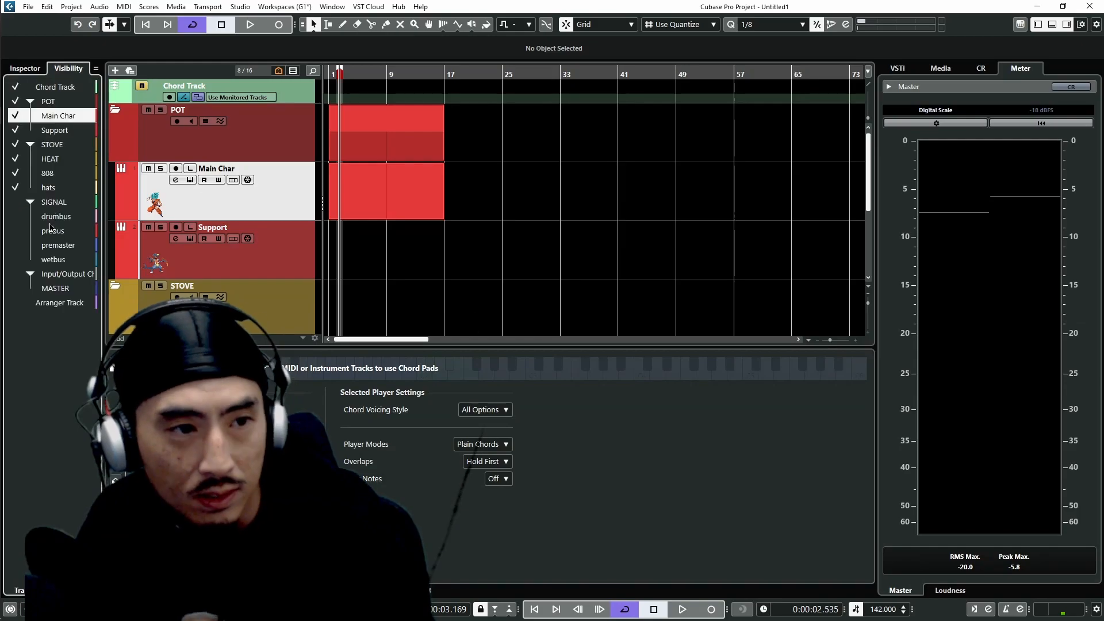
pyautogui.hotkey('alt', 'F3')
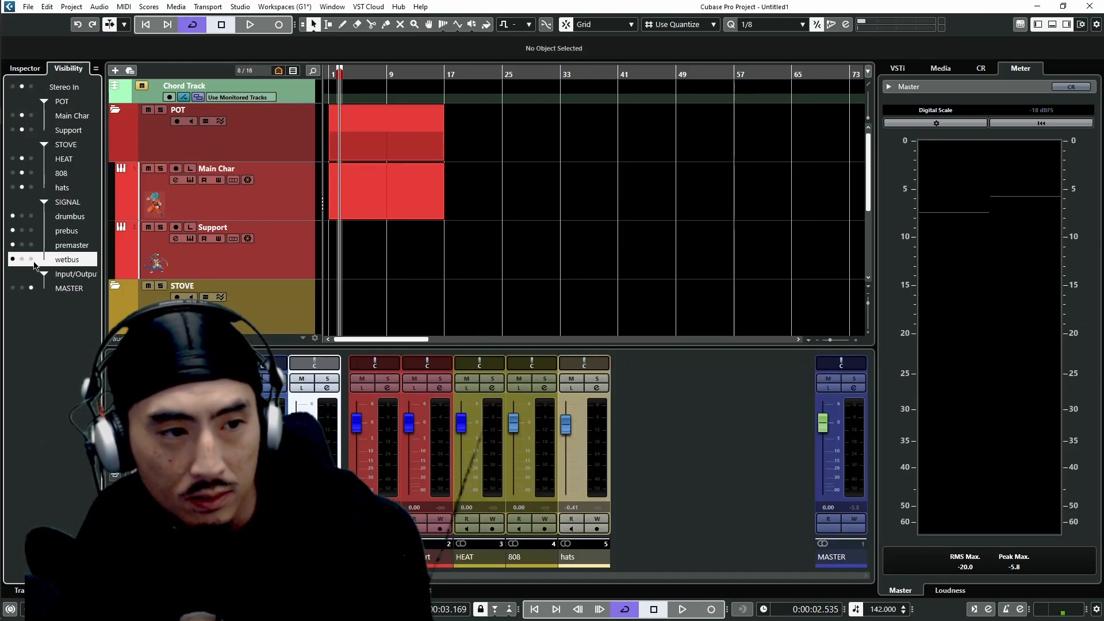
pyautogui.click(31, 260)
pyautogui.click(31, 260)
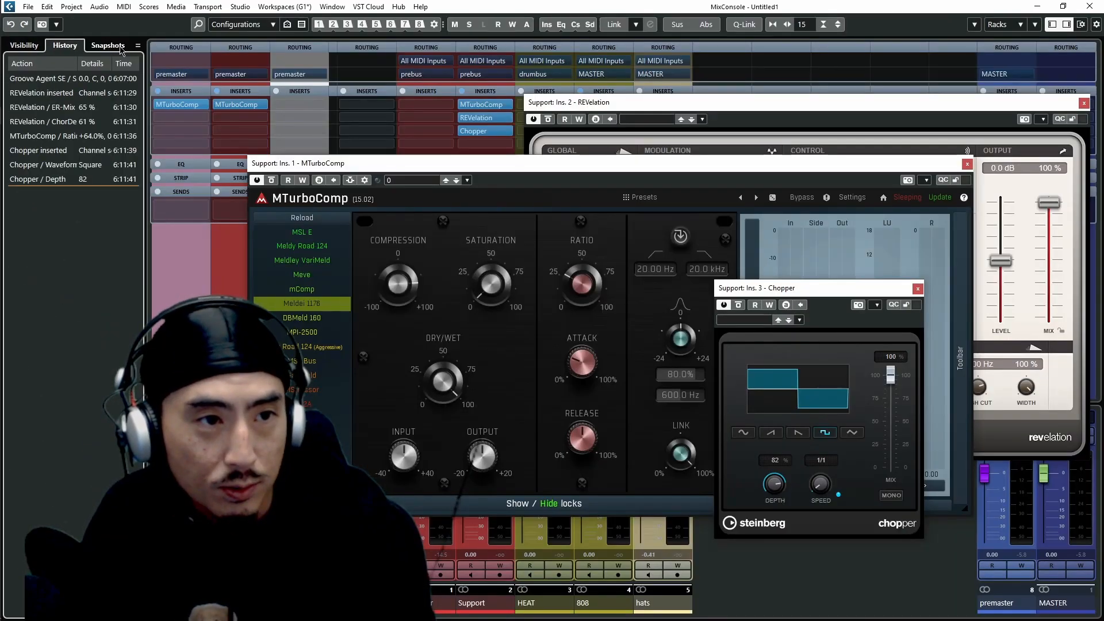
# Step: Look at the MixConsole snapshots and revert the mixer history to the Groove Agent SE entry
pyautogui.click(108, 45)
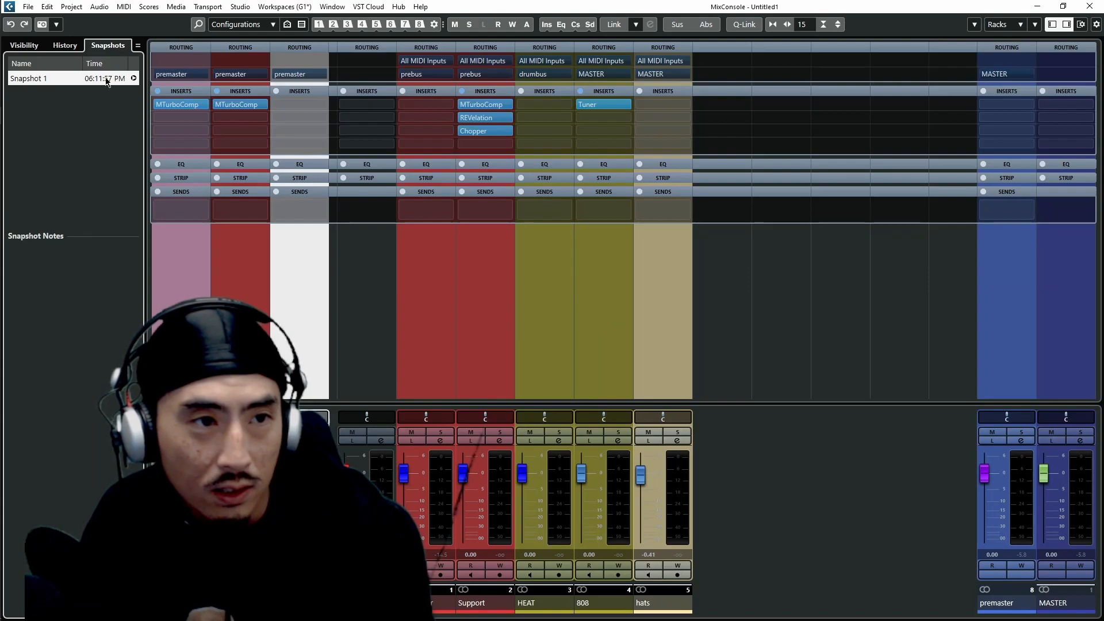
pyautogui.click(65, 45)
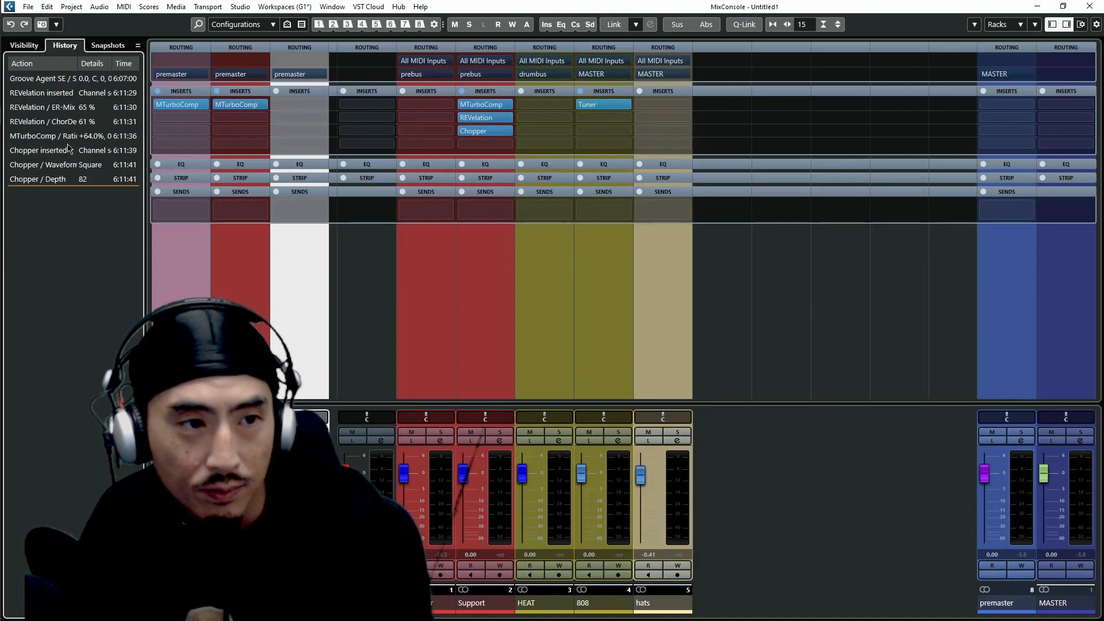
pyautogui.click(68, 149)
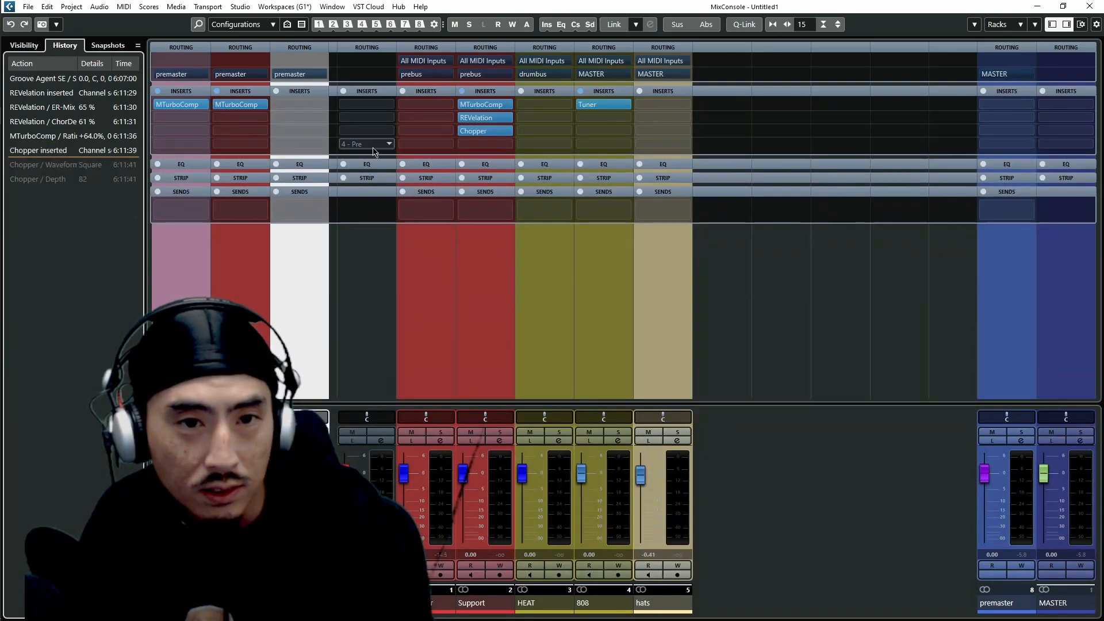
pyautogui.click(86, 92)
pyautogui.click(114, 78)
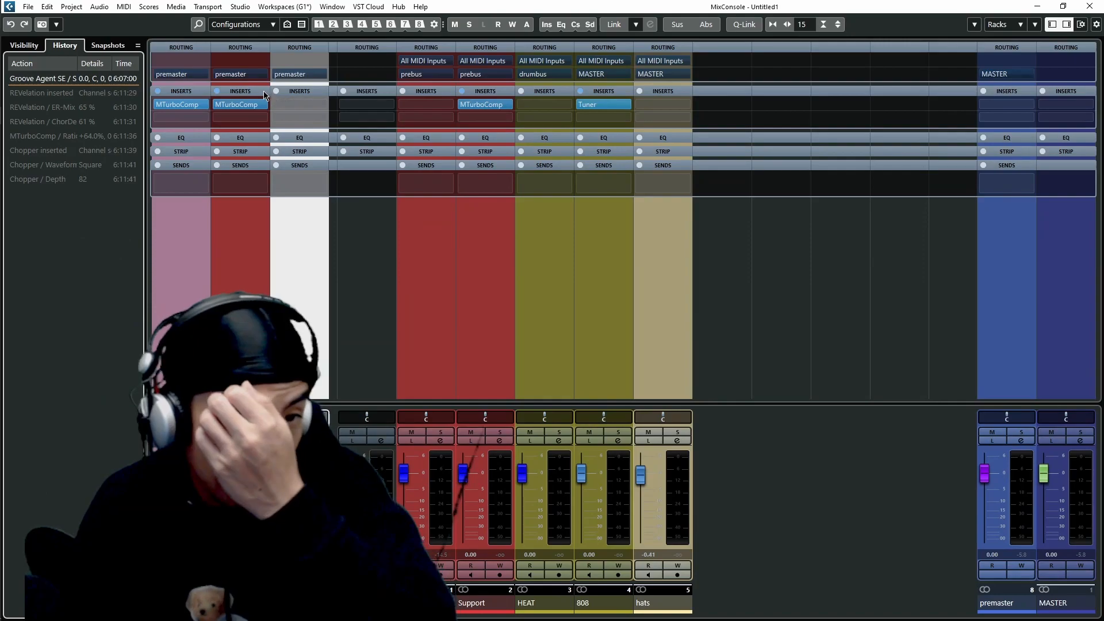
# Step: Save a new MixConsole snapshot and recall Snapshot 1, accepting the deletion of insert automation
pyautogui.click(108, 45)
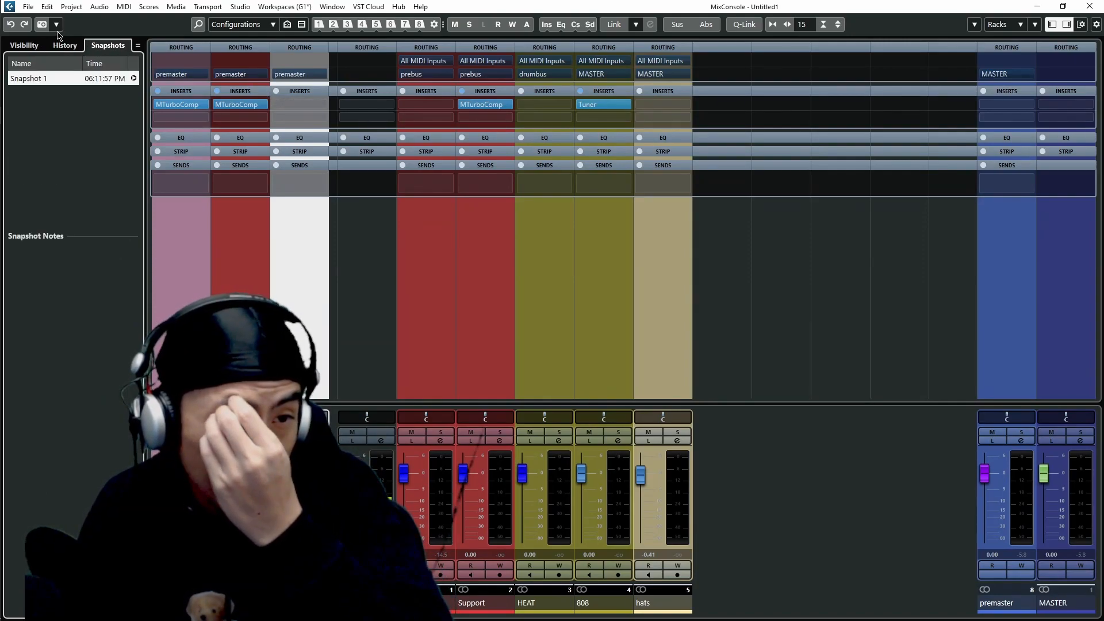
pyautogui.click(42, 24)
pyautogui.click(133, 78)
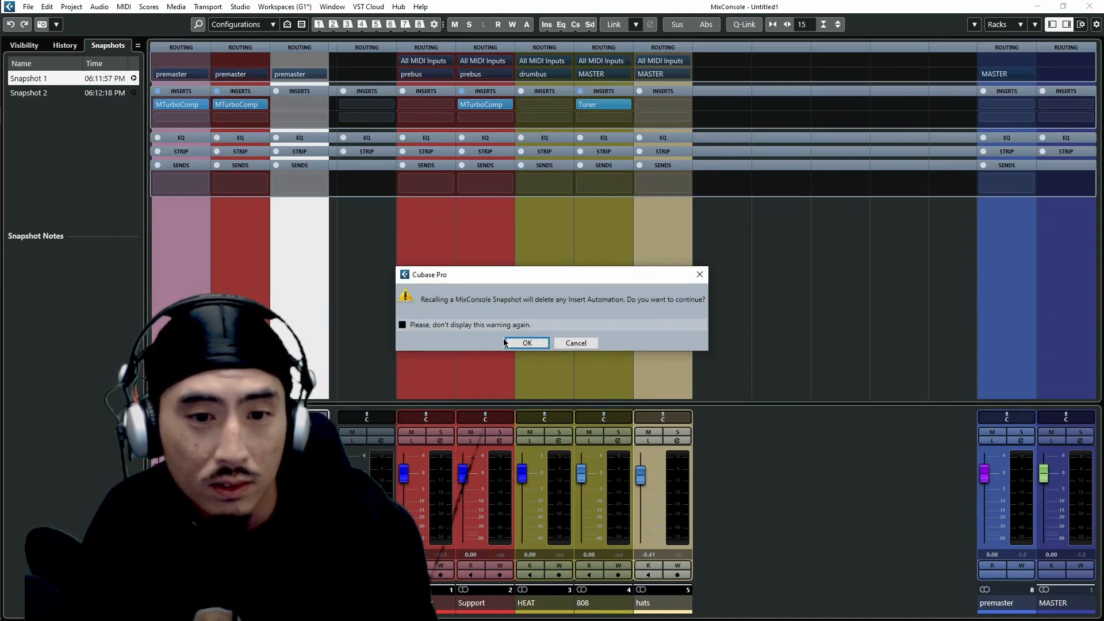
pyautogui.click(523, 343)
# Step: Return to the project window, look at the Chord Pads and mixer in the lower zone, and show the Visibility list
pyautogui.press('F3')
pyautogui.click(116, 481)
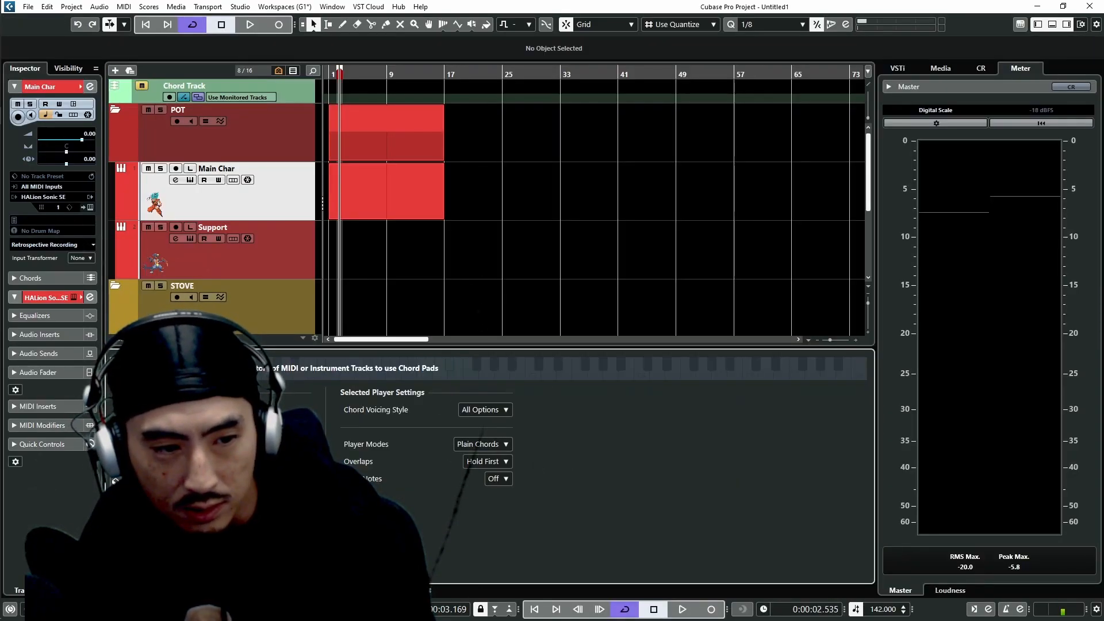
pyautogui.click(116, 465)
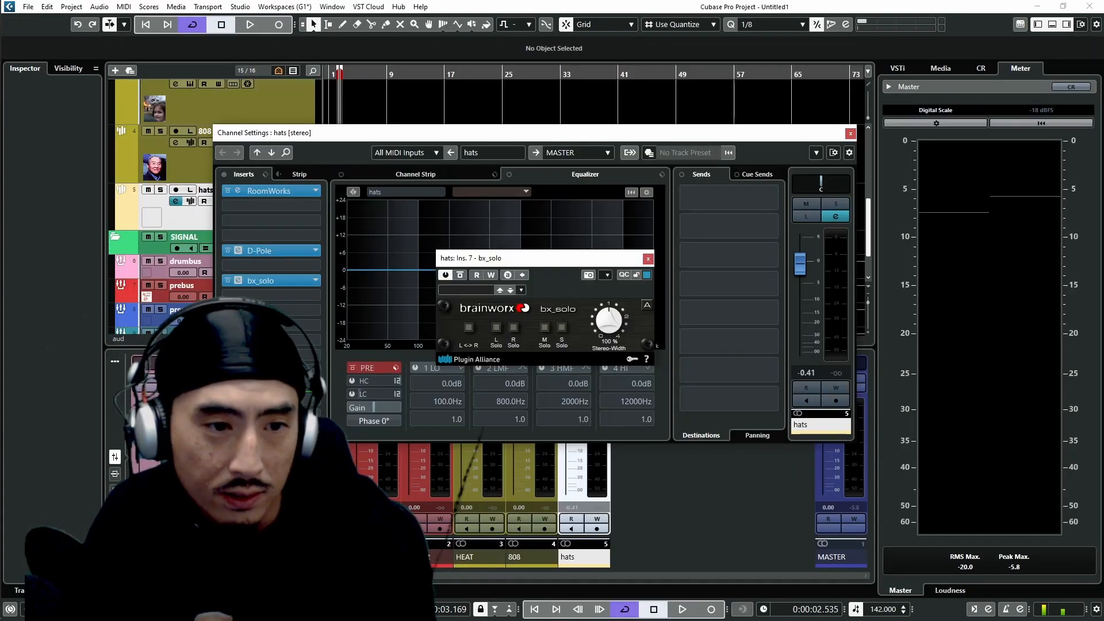
pyautogui.click(68, 69)
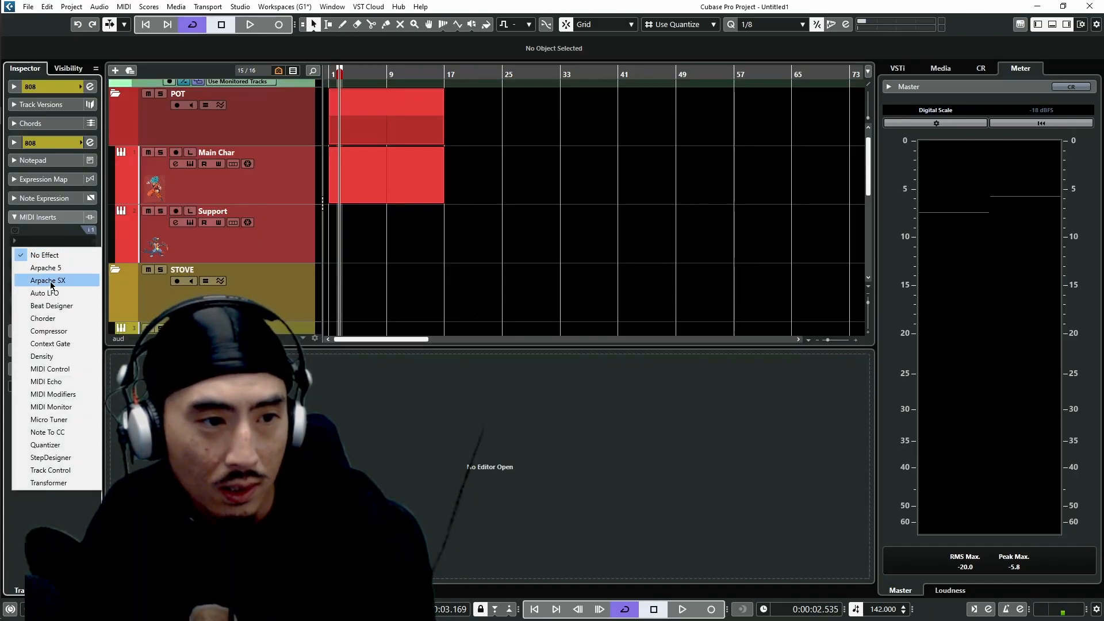
# Step: Load Arpache SX as the first MIDI insert on the 808 track and close its window
pyautogui.click(46, 281)
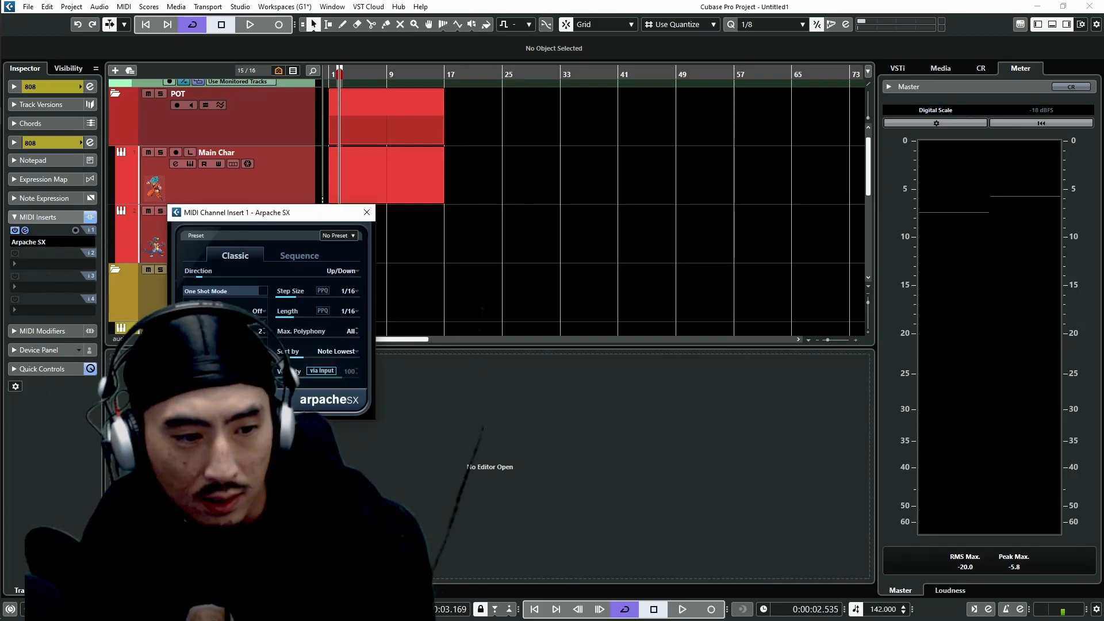
pyautogui.click(371, 220)
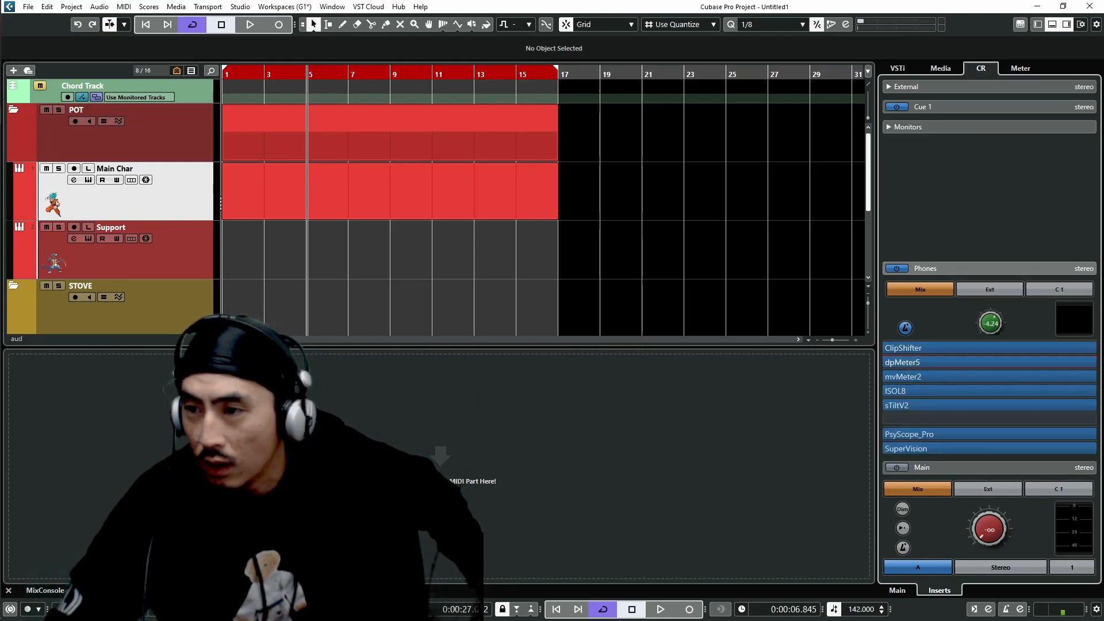
# Step: Look at the ISOL8 insert in the Control Room and the Click Sounds and Click Patterns in the Metronome Setup
pyautogui.click(900, 393)
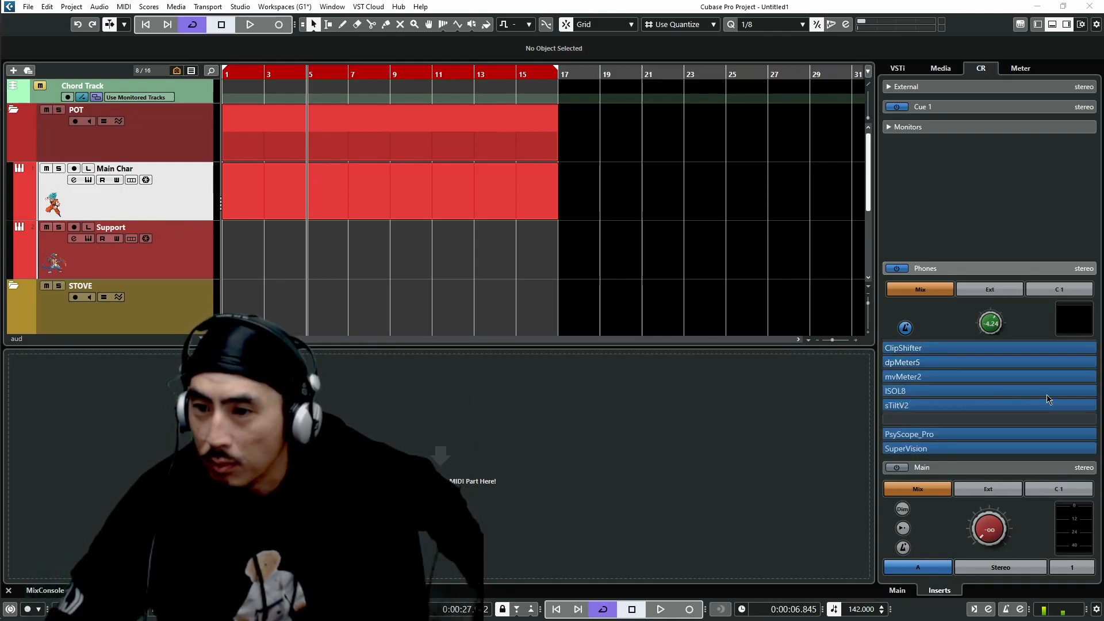
pyautogui.click(1022, 611)
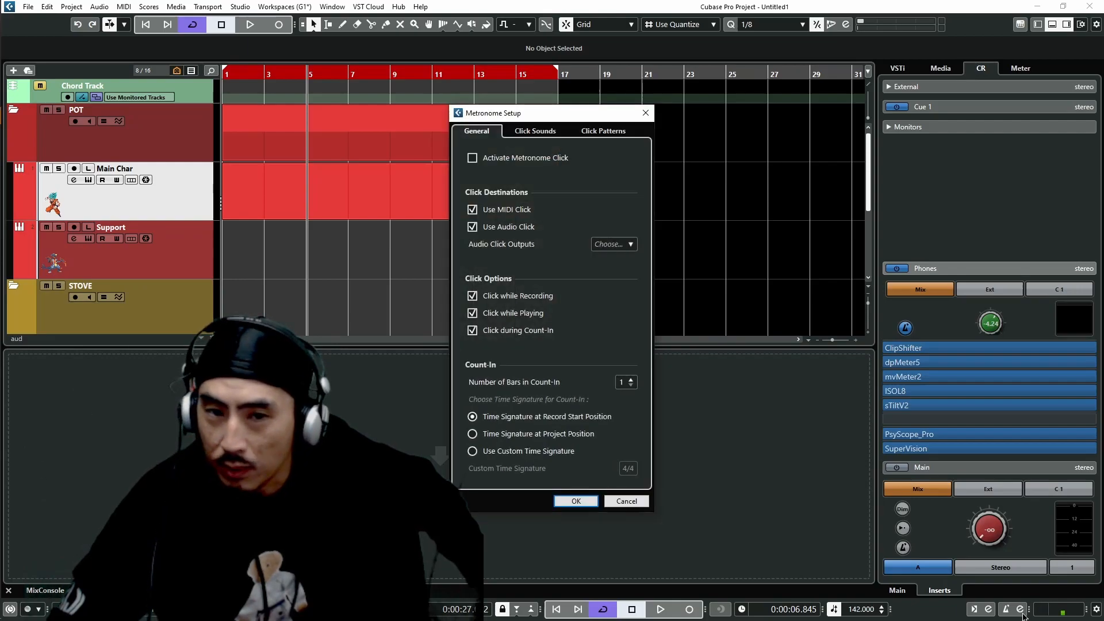
pyautogui.click(538, 131)
pyautogui.click(602, 131)
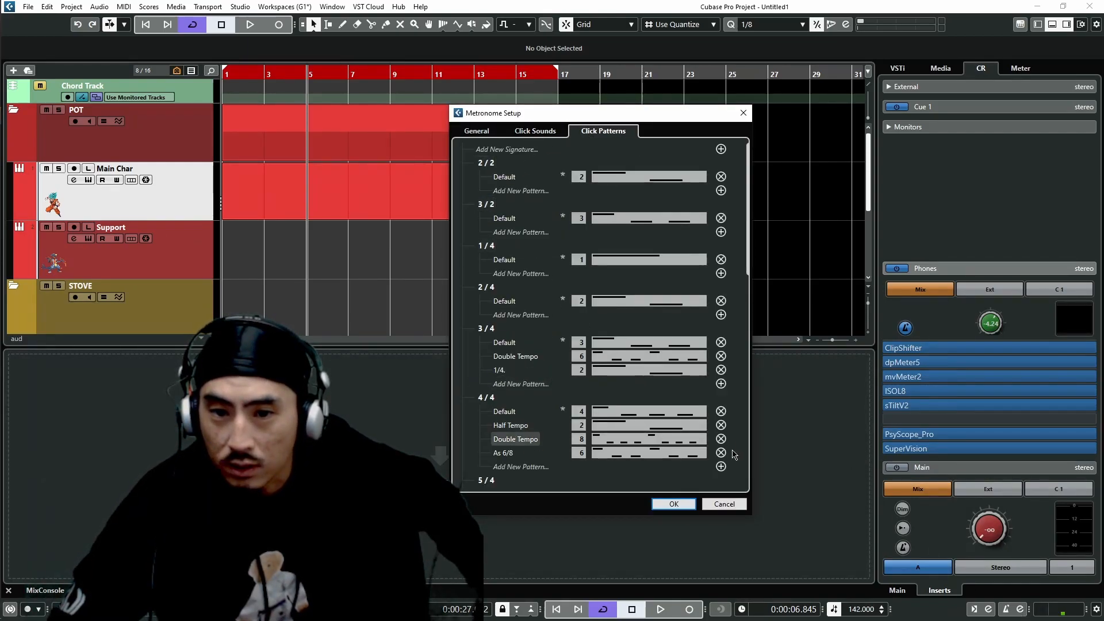
pyautogui.click(578, 526)
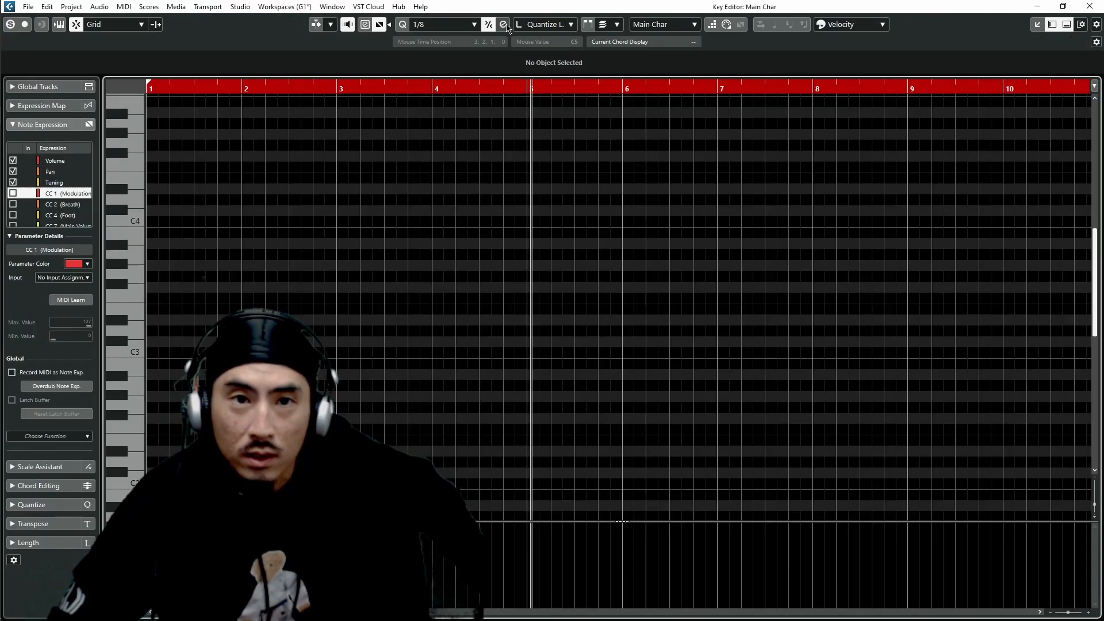
# Step: Check the Quantize Panel from the Key Editor, close it, and look into the Expression Map and Scale Assistant sections
pyautogui.click(505, 25)
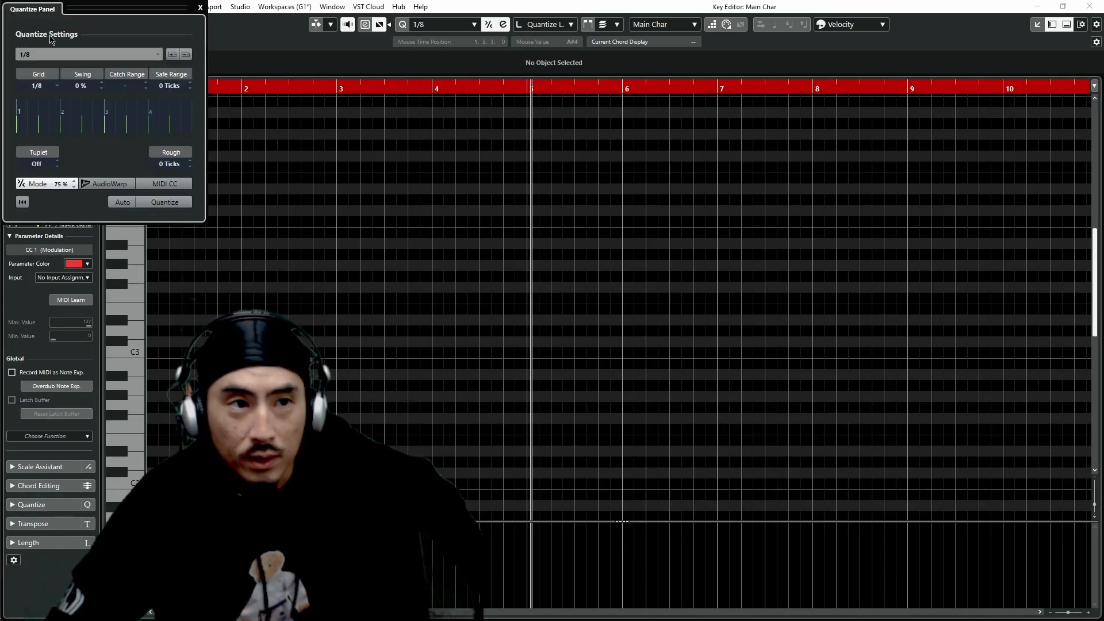
pyautogui.click(201, 7)
pyautogui.click(13, 106)
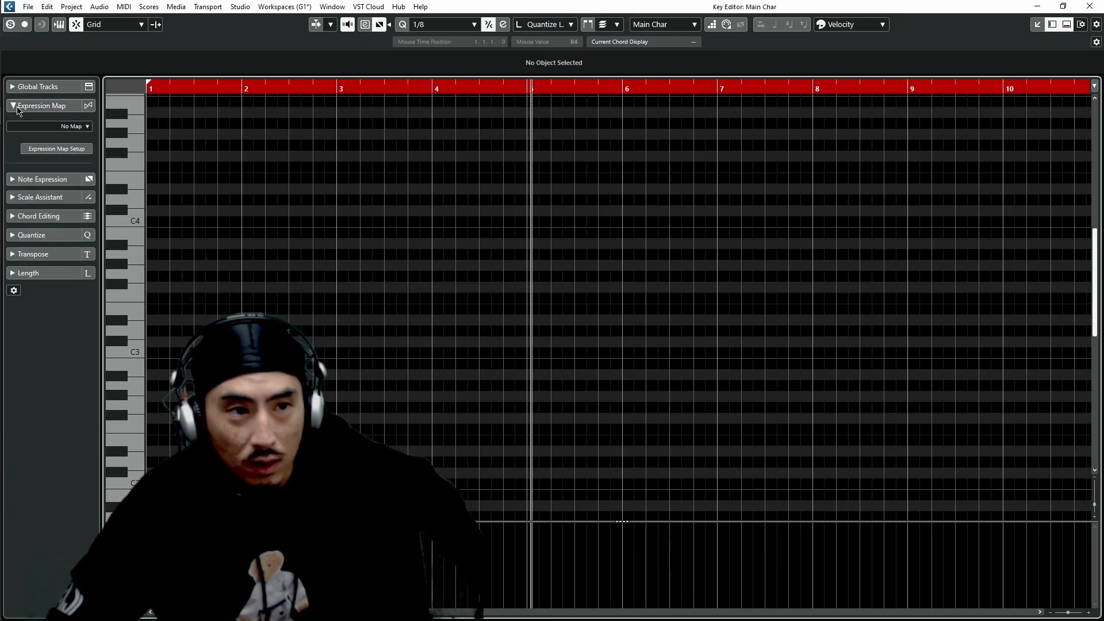
pyautogui.click(13, 198)
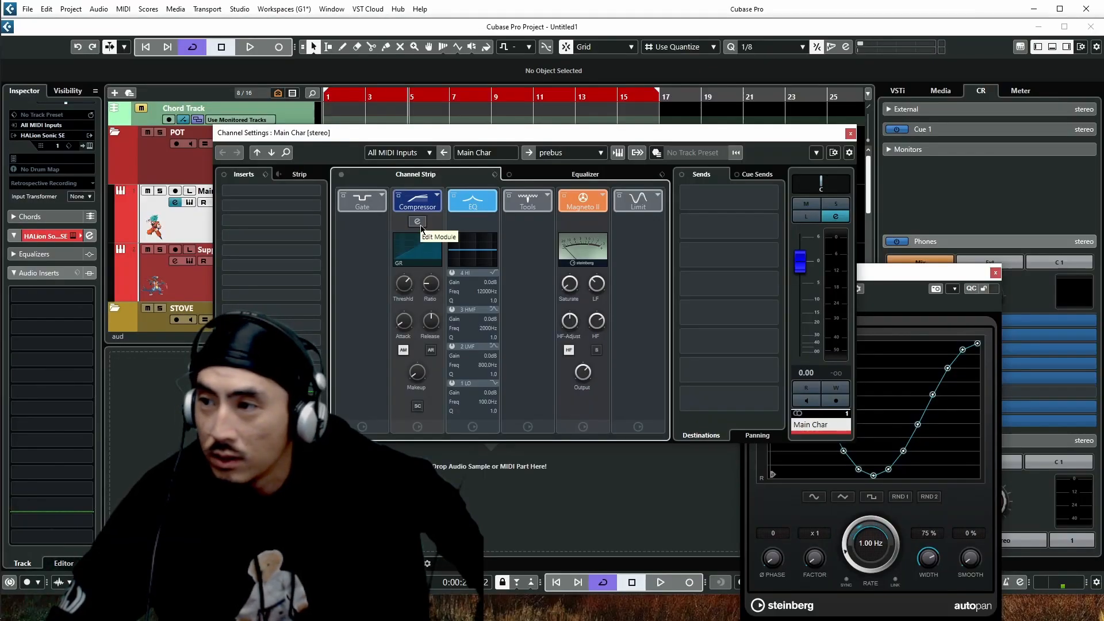
# Step: Look at the compressor module in the Main Char channel strip and the Addictive Keys entry among the VST instruments
pyautogui.click(426, 243)
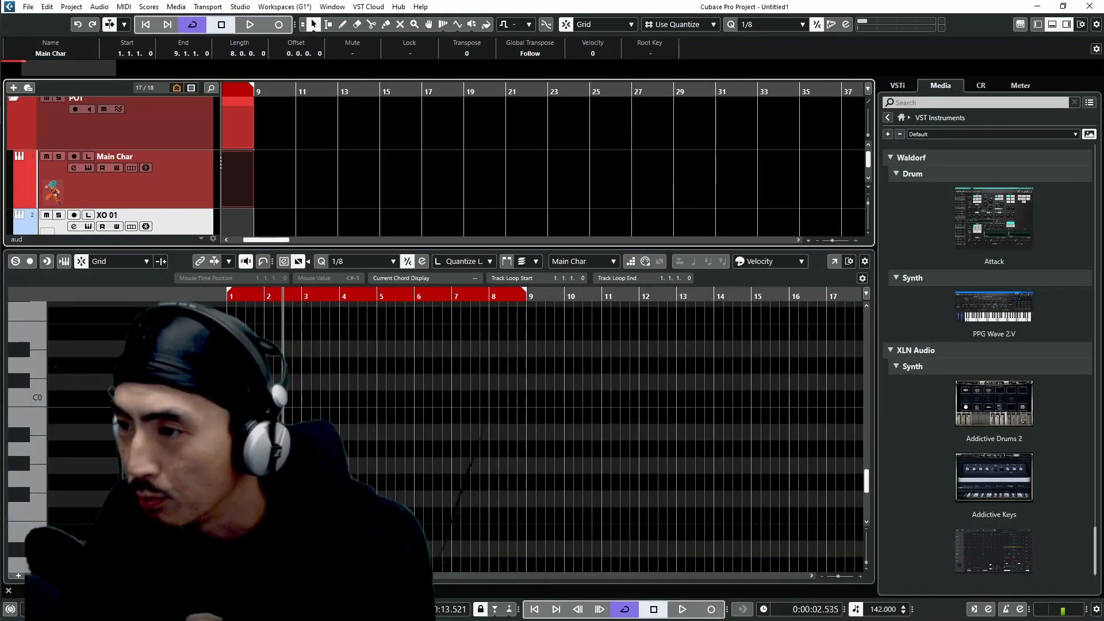
pyautogui.click(973, 473)
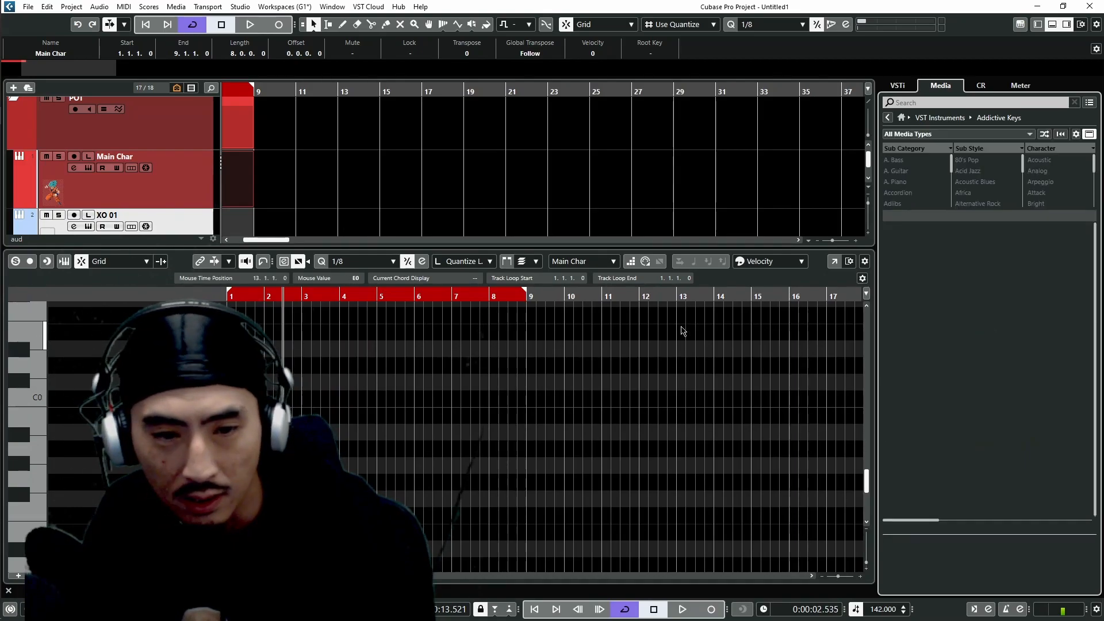